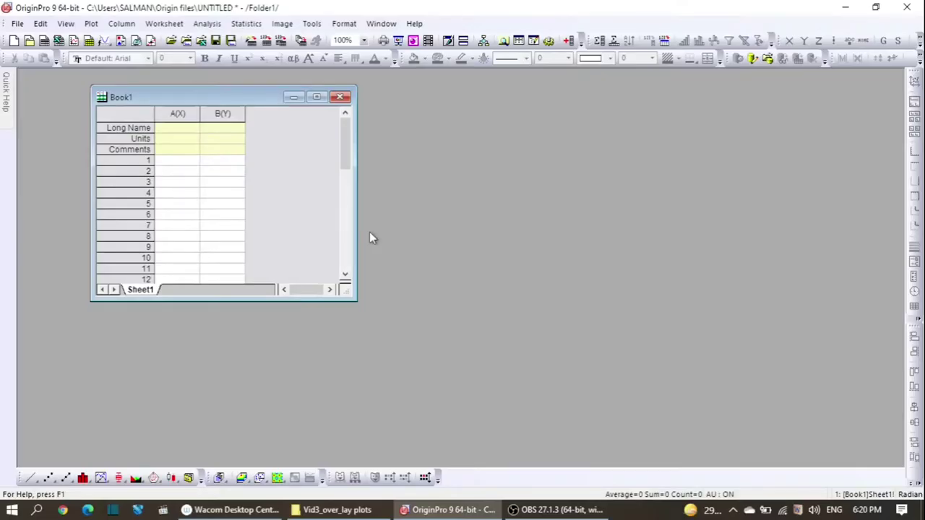
# - Import plot1.dat and plot columns A and B as a line graph, Graph1
pyautogui.click(266, 41)
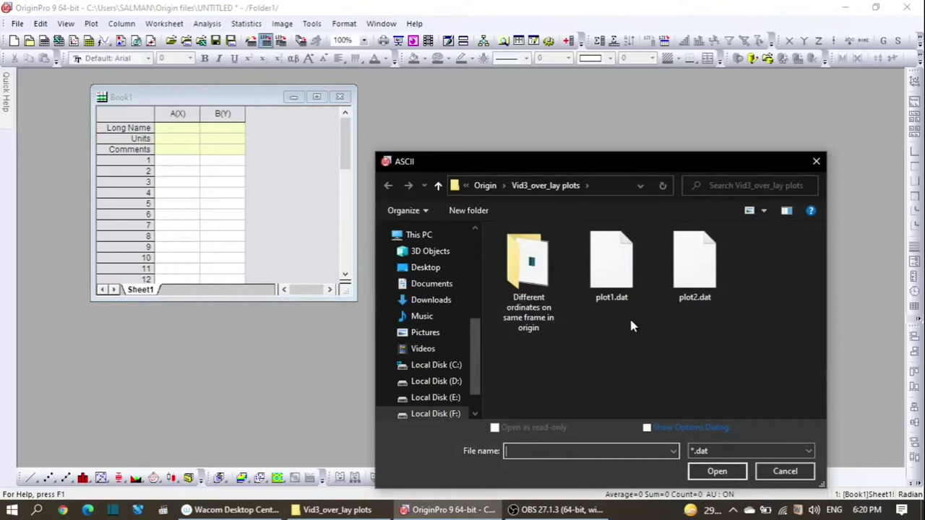
pyautogui.doubleClick(614, 282)
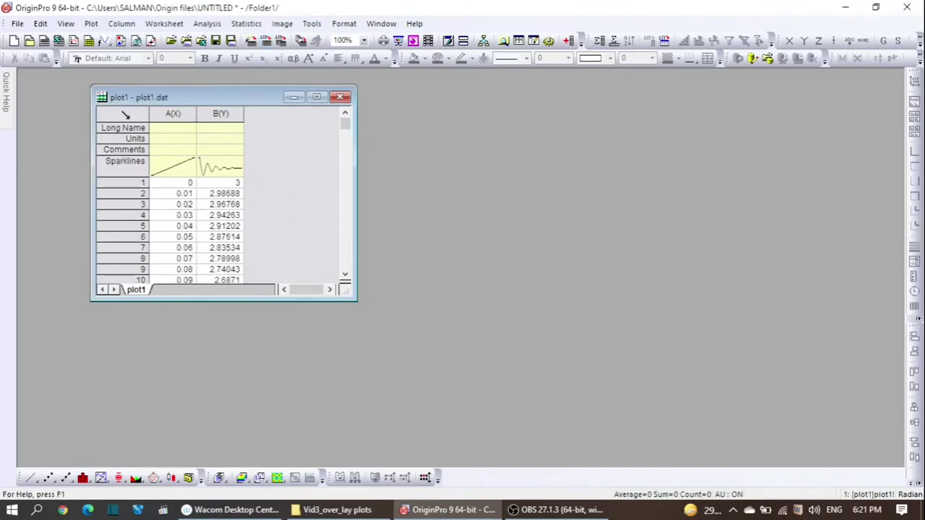
pyautogui.click(126, 113)
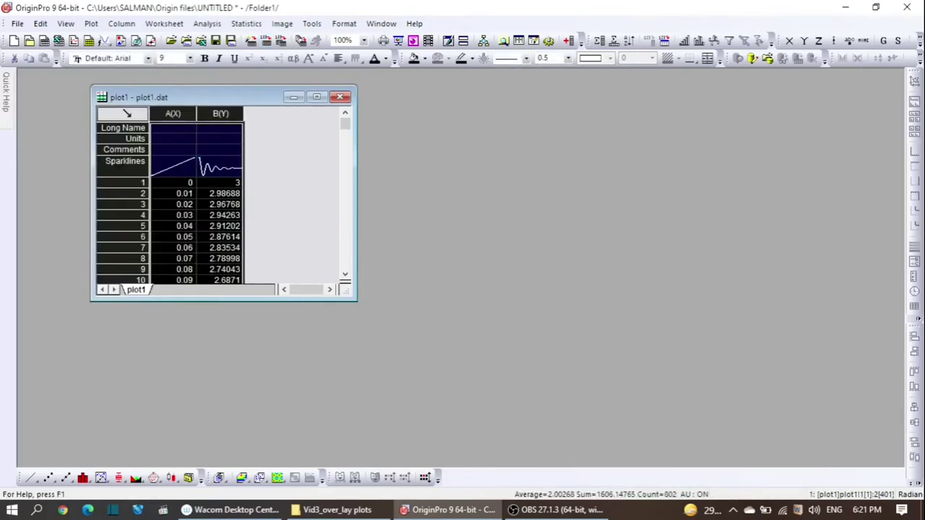
pyautogui.rightClick(126, 113)
pyautogui.moveTo(258, 16)
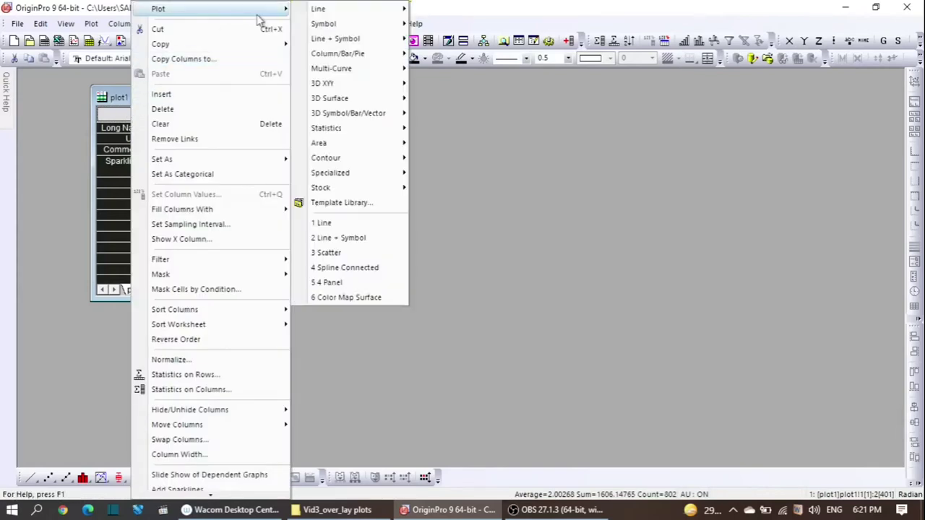
pyautogui.moveTo(350, 14)
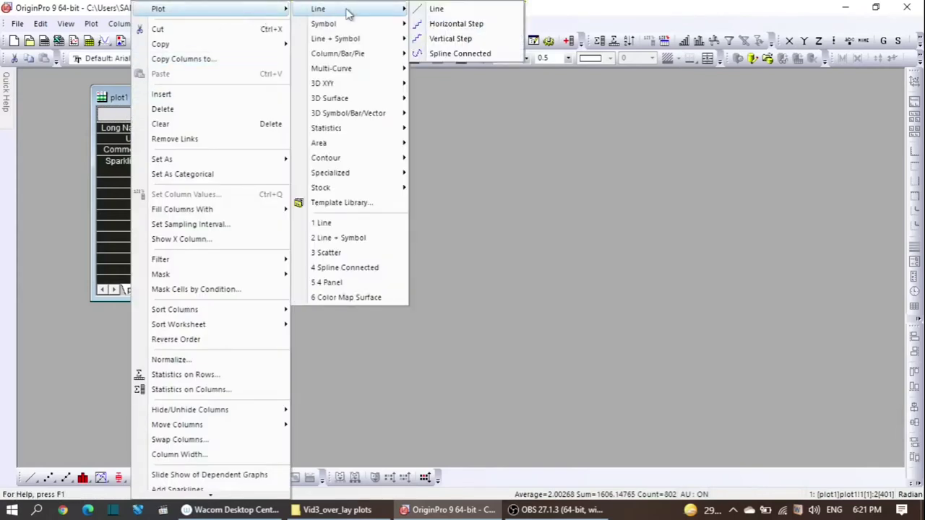
pyautogui.click(443, 10)
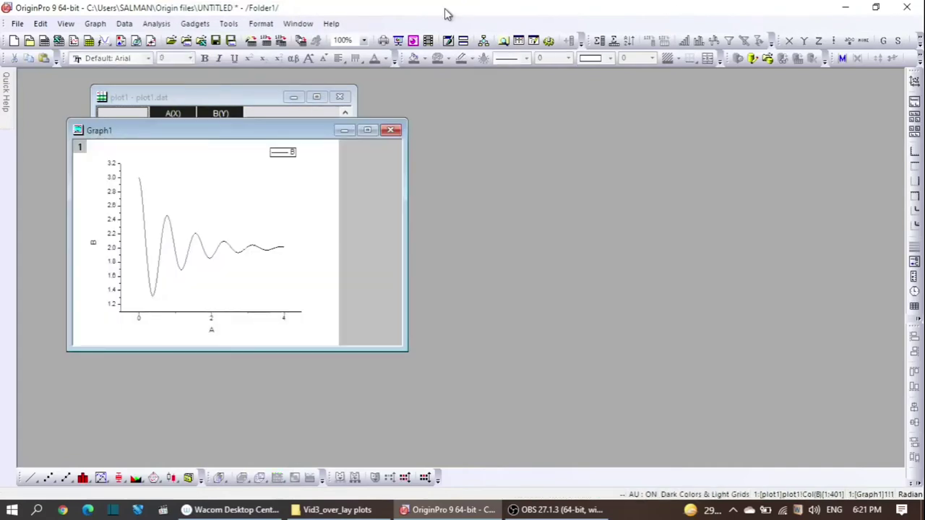
# - Set the y-axis scale from 1 to 3.1 with an increment of 0.4
pyautogui.moveTo(235, 141); pyautogui.dragTo(297, 143)
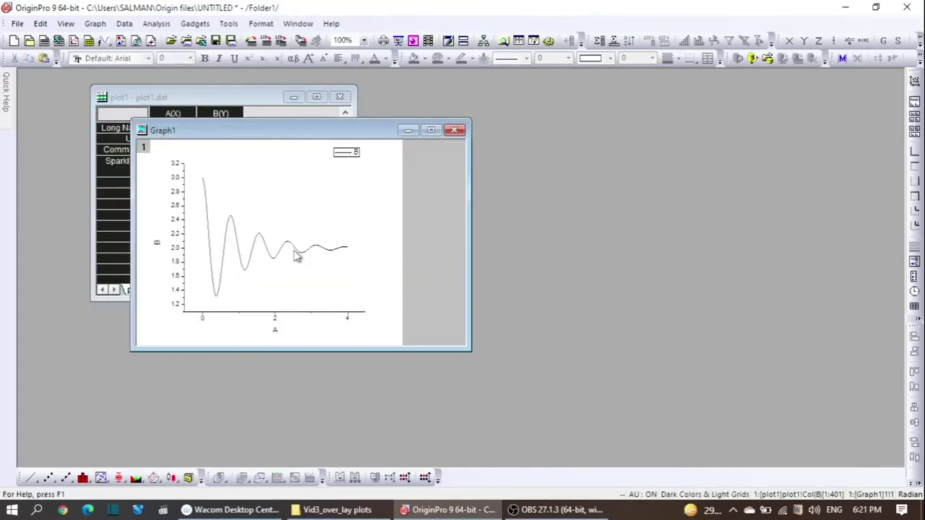
pyautogui.doubleClick(177, 262)
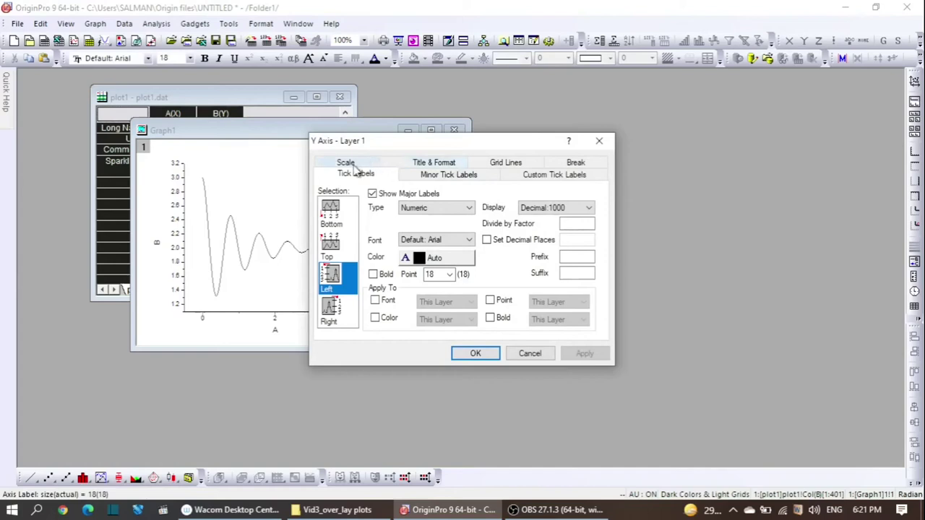
pyautogui.click(346, 164)
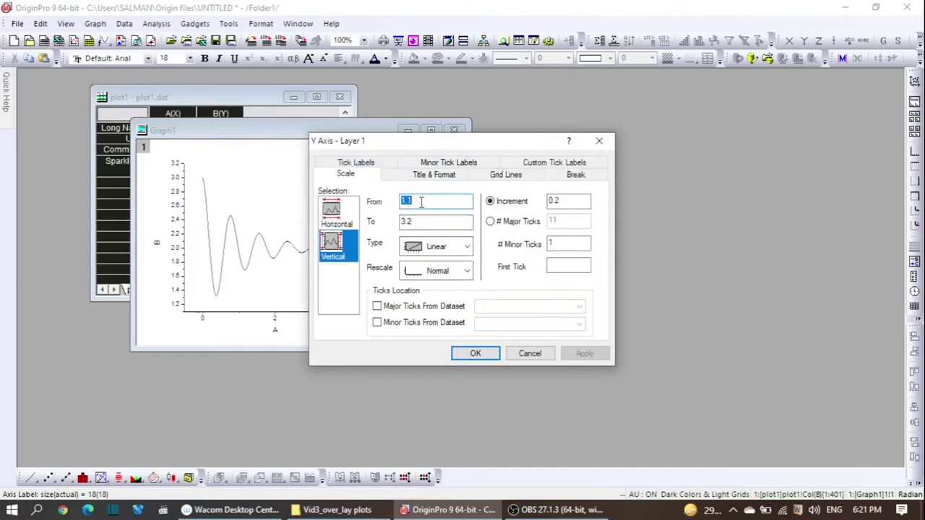
pyautogui.write('1.1')
pyautogui.press('BackSpace')
pyautogui.press('BackSpace')
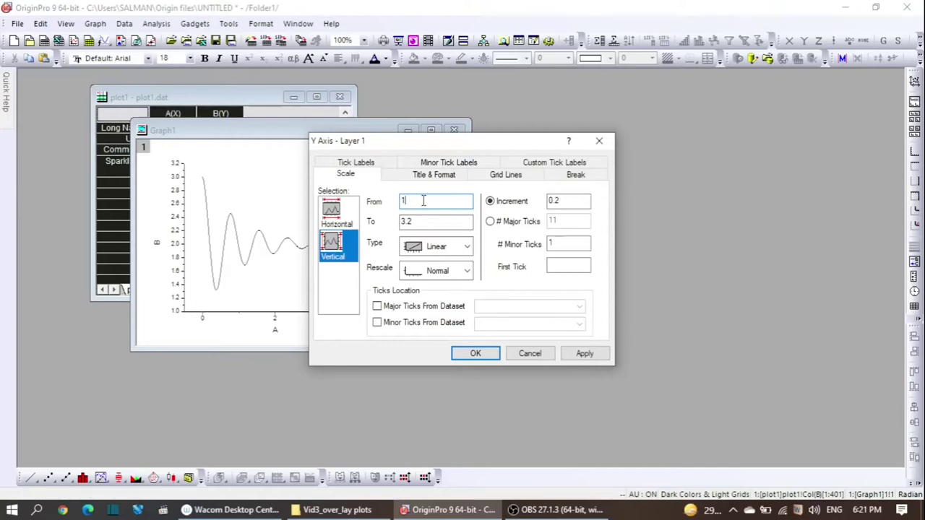
pyautogui.click(565, 200)
pyautogui.press('BackSpace')
pyautogui.write('4')
pyautogui.click(426, 222)
pyautogui.press('BackSpace')
pyautogui.write('1')
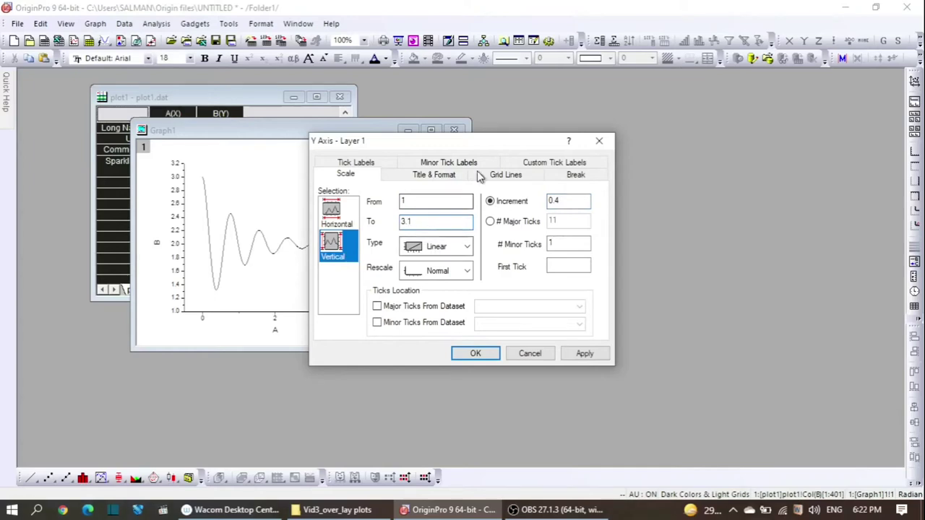
# - Set the x-axis scale from 0 to 4 with an increment of 1 and apply
pyautogui.click(337, 213)
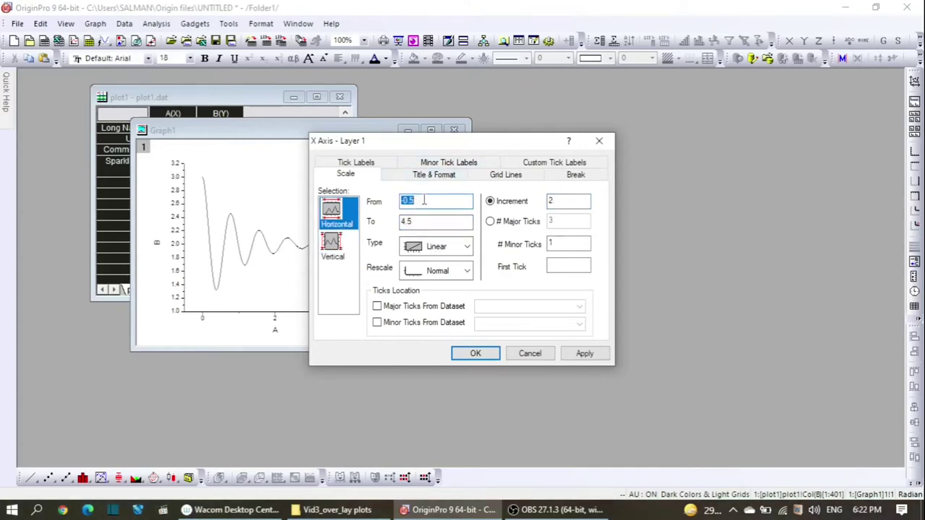
pyautogui.write('0')
pyautogui.click(563, 202)
pyautogui.press('BackSpace')
pyautogui.write('1')
pyautogui.click(430, 223)
pyautogui.press('BackSpace')
pyautogui.press('BackSpace')
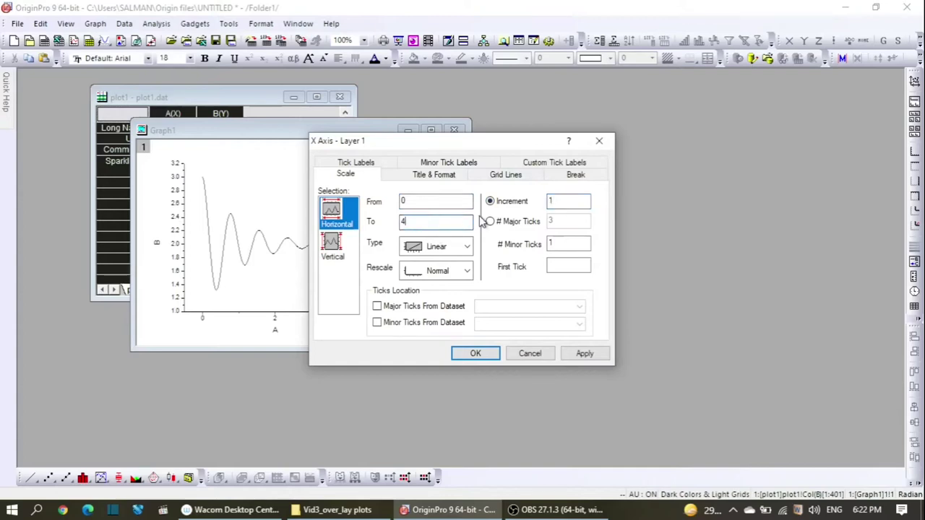
pyautogui.click(584, 354)
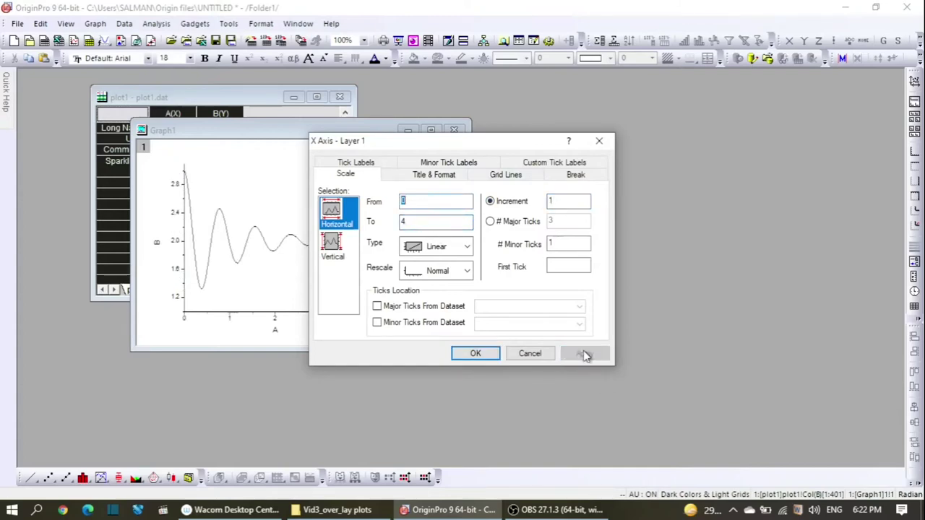
# - Close the axis dialog and give the oscillation curve a line width of 3
pyautogui.click(475, 353)
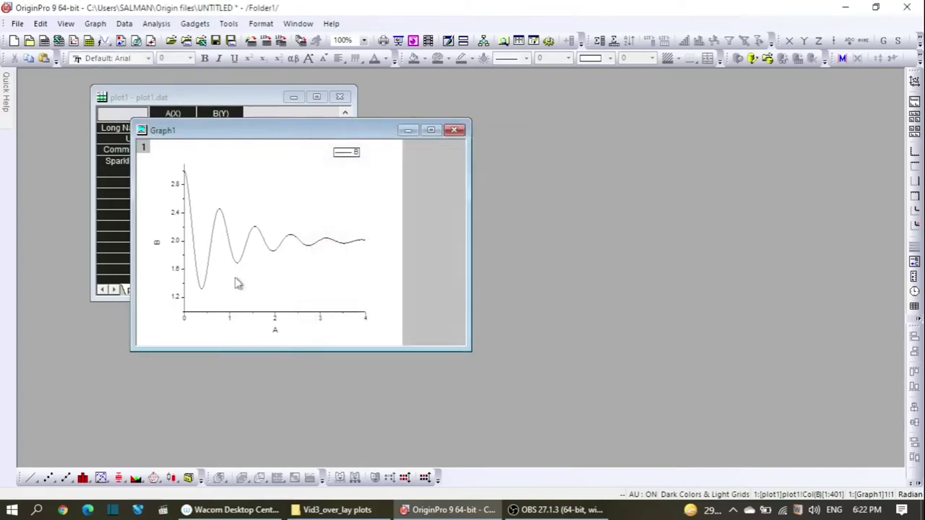
pyautogui.doubleClick(281, 253)
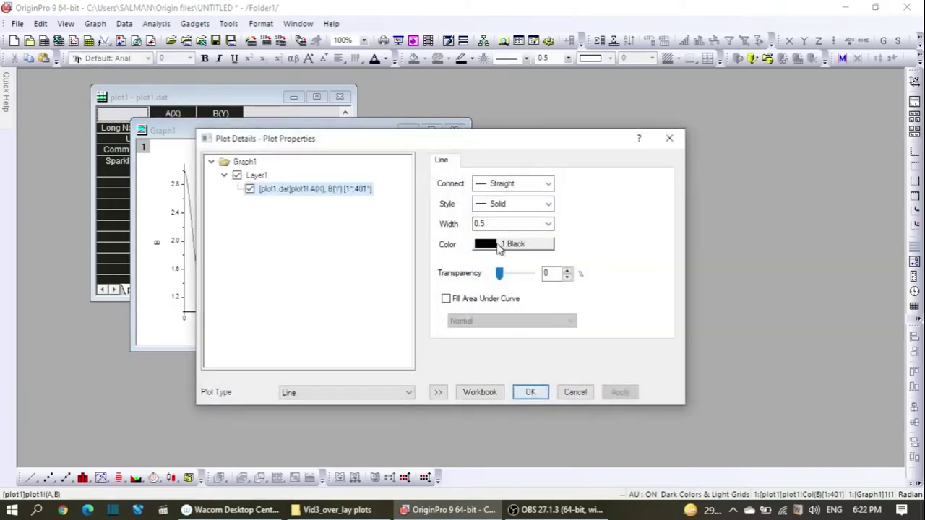
pyautogui.click(550, 226)
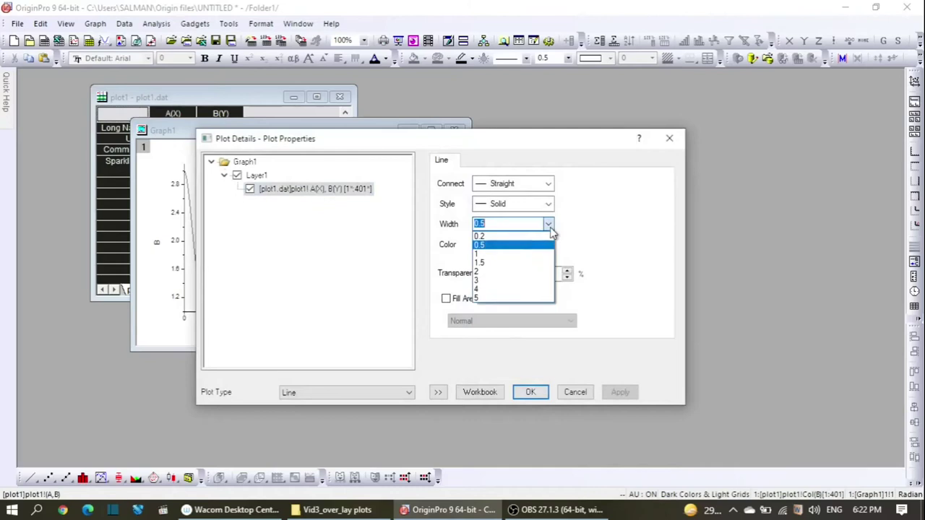
pyautogui.click(502, 282)
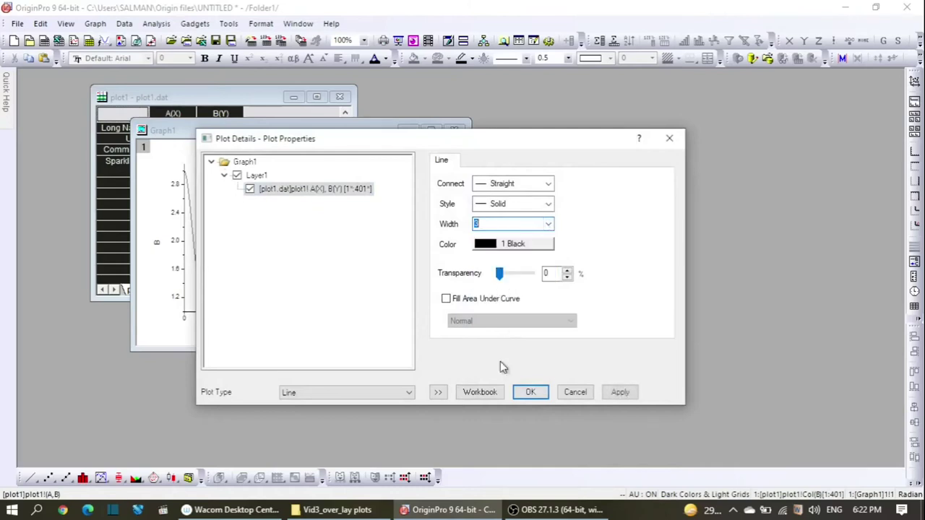
pyautogui.click(530, 392)
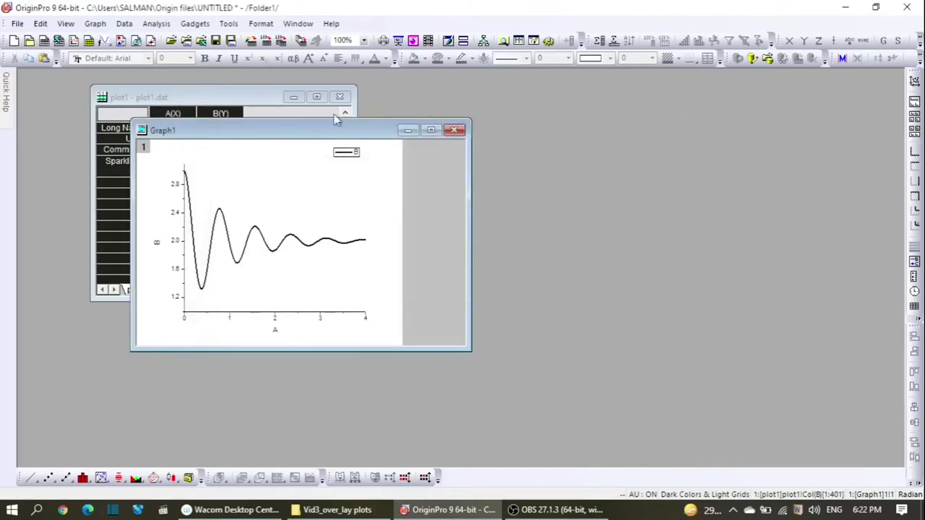
pyautogui.moveTo(323, 142); pyautogui.dragTo(382, 145)
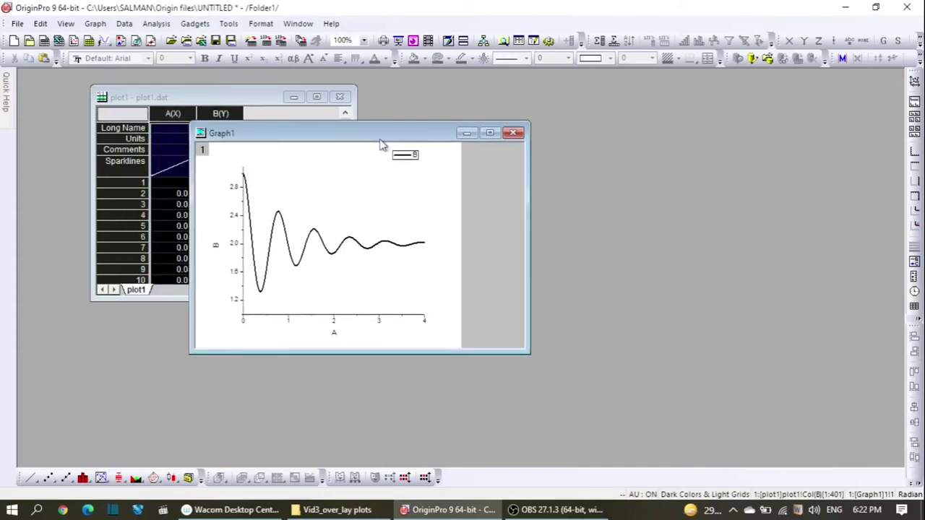
# - Create a new workbook and import plot2.dat into it
pyautogui.click(42, 41)
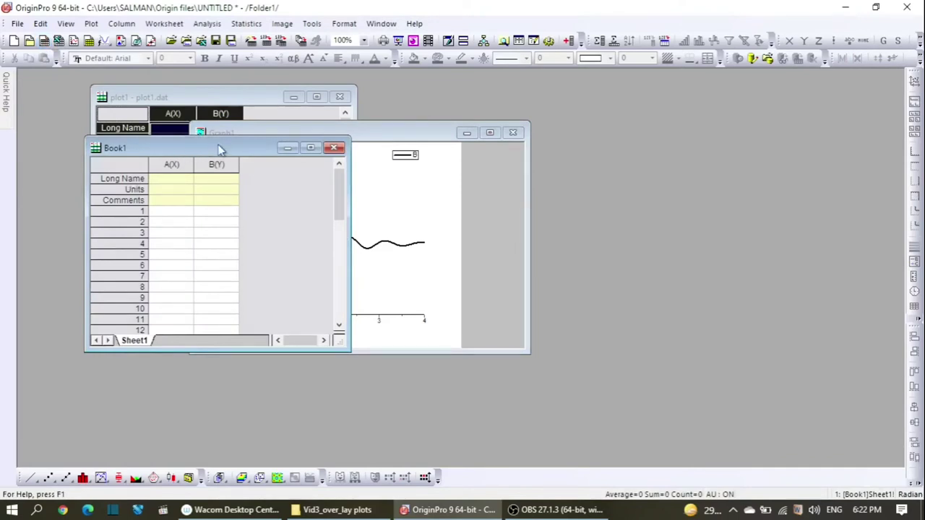
pyautogui.click(266, 41)
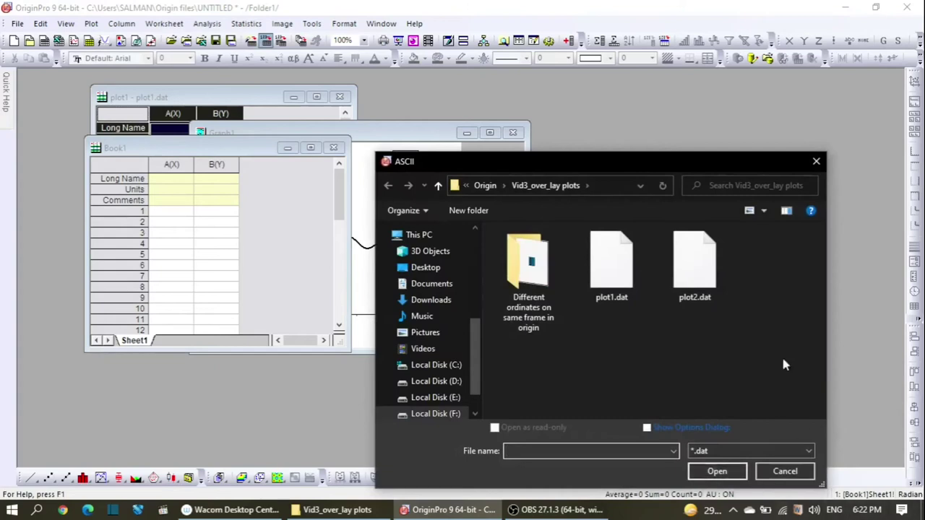
pyautogui.doubleClick(695, 270)
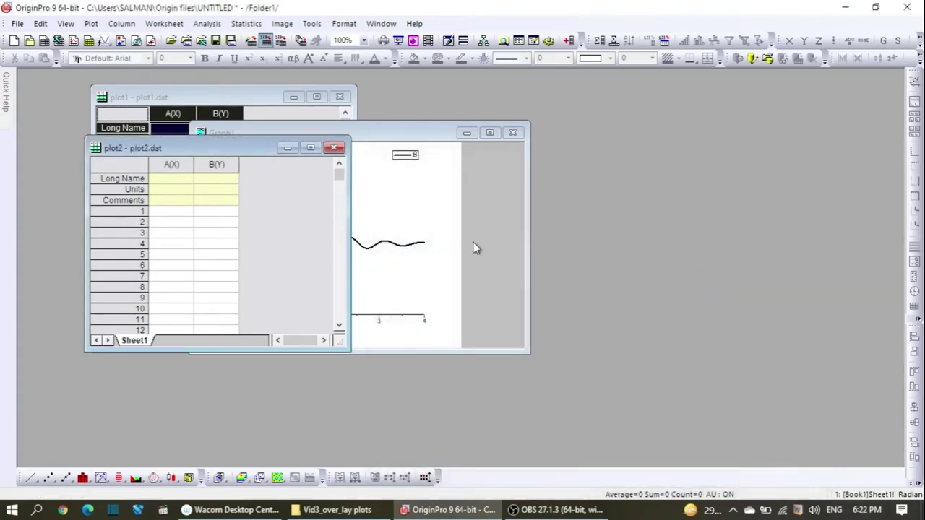
# - Select all plot2 data and plot it as a Line graph
pyautogui.click(122, 163)
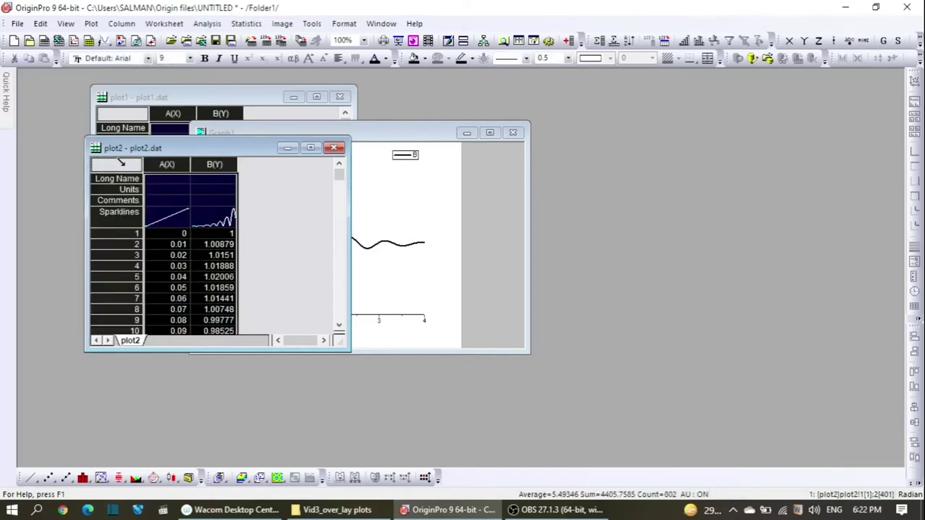
pyautogui.rightClick(121, 164)
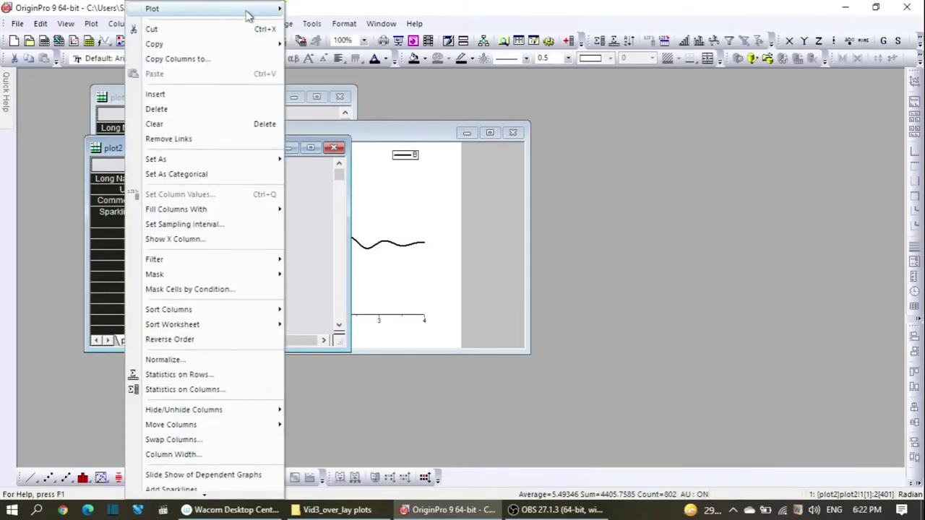
pyautogui.moveTo(251, 14)
pyautogui.moveTo(338, 10)
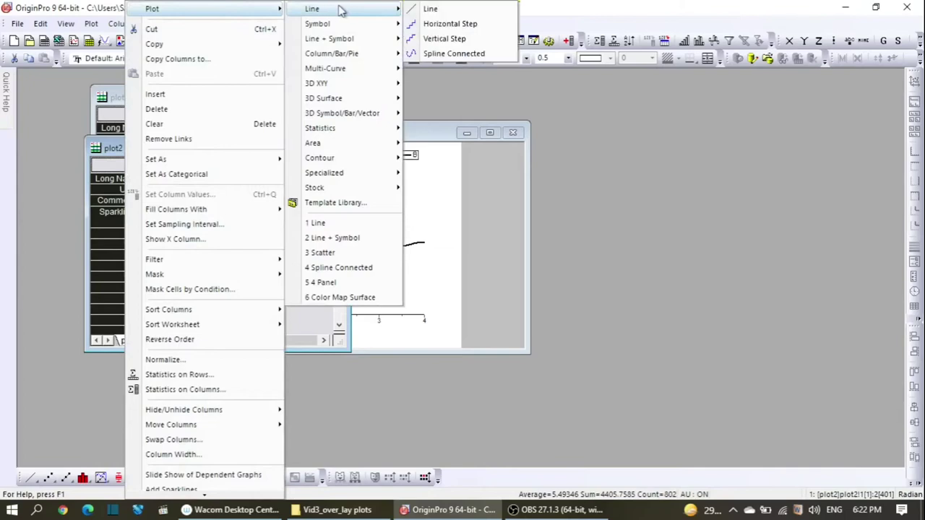
pyautogui.click(433, 10)
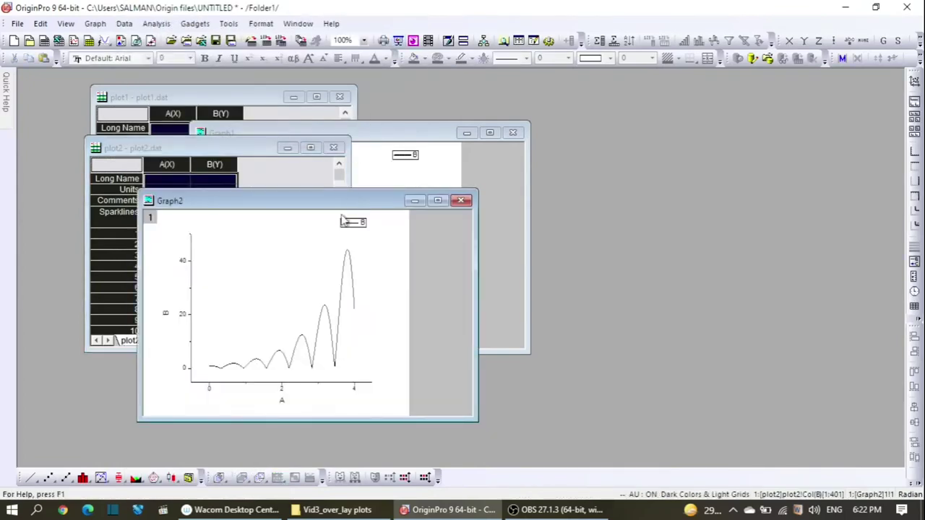
# - Set Graph2's x-axis range to From 0, To 4, Increment 1
pyautogui.moveTo(325, 212); pyautogui.dragTo(584, 154)
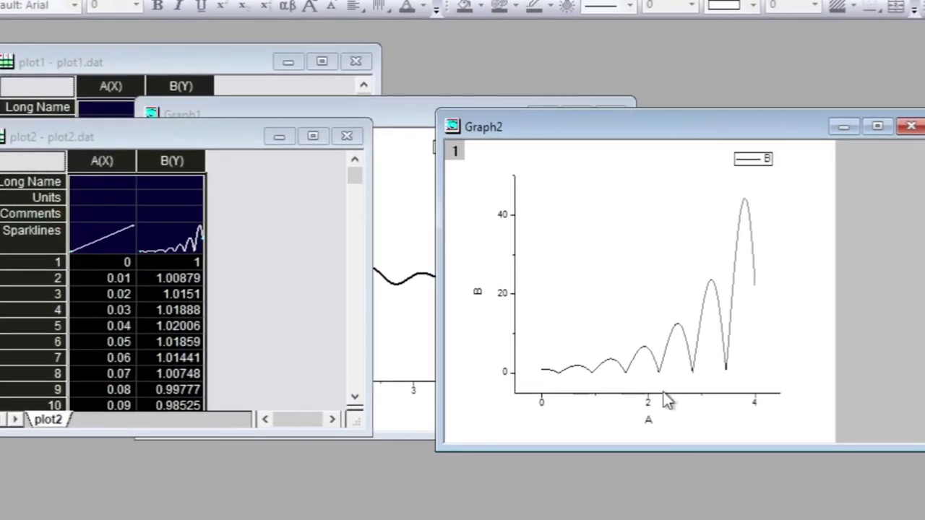
pyautogui.doubleClick(669, 403)
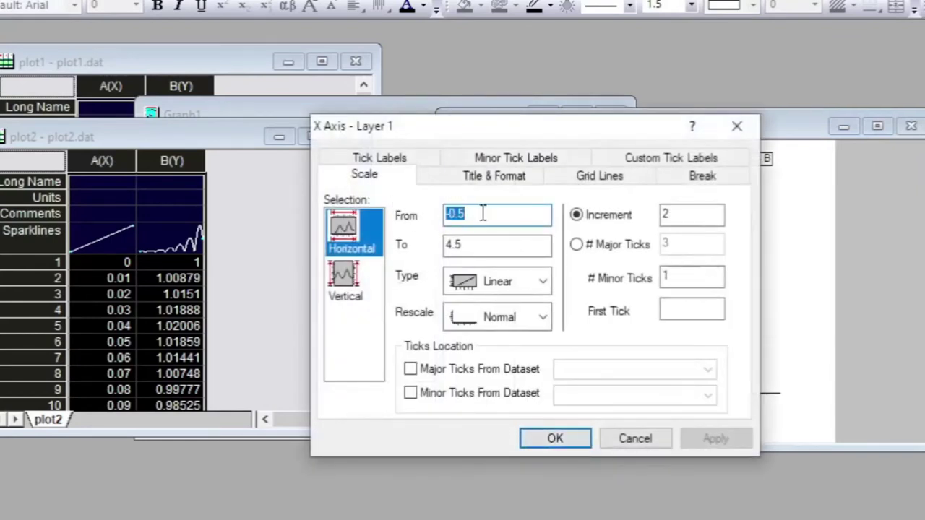
pyautogui.write('0')
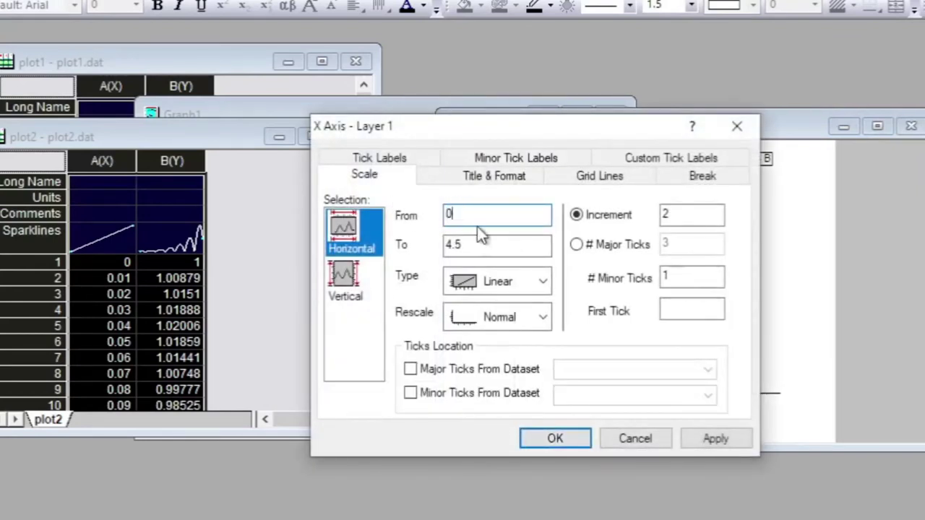
pyautogui.click(470, 244)
pyautogui.press('BackSpace')
pyautogui.press('BackSpace')
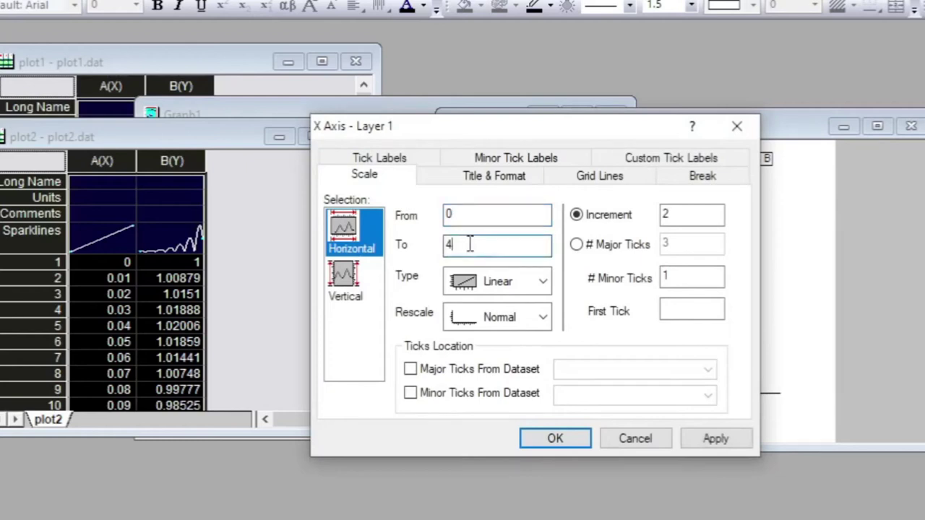
pyautogui.click(697, 209)
pyautogui.press('BackSpace')
pyautogui.write('1')
pyautogui.click(490, 176)
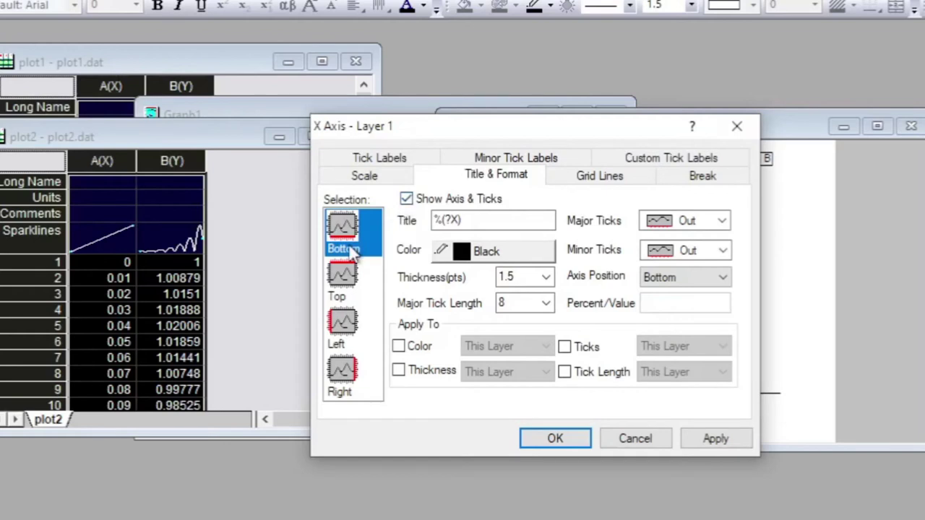
# - Turn off the bottom axis and turn on the right axis with Out major and minor ticks
pyautogui.click(407, 200)
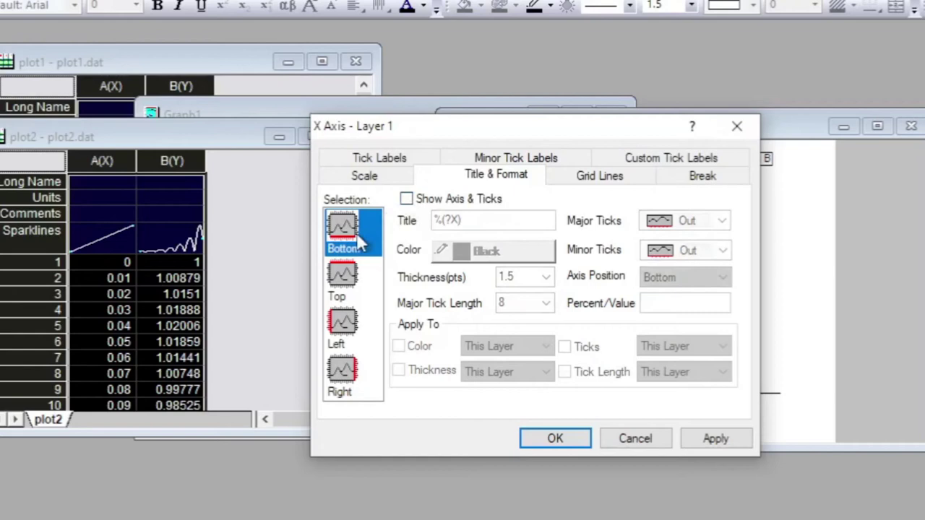
pyautogui.click(343, 372)
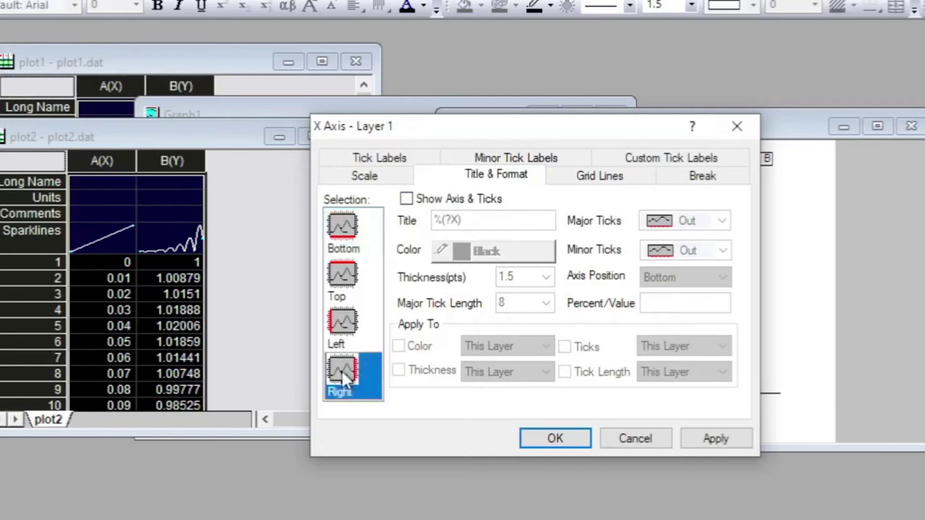
pyautogui.click(407, 200)
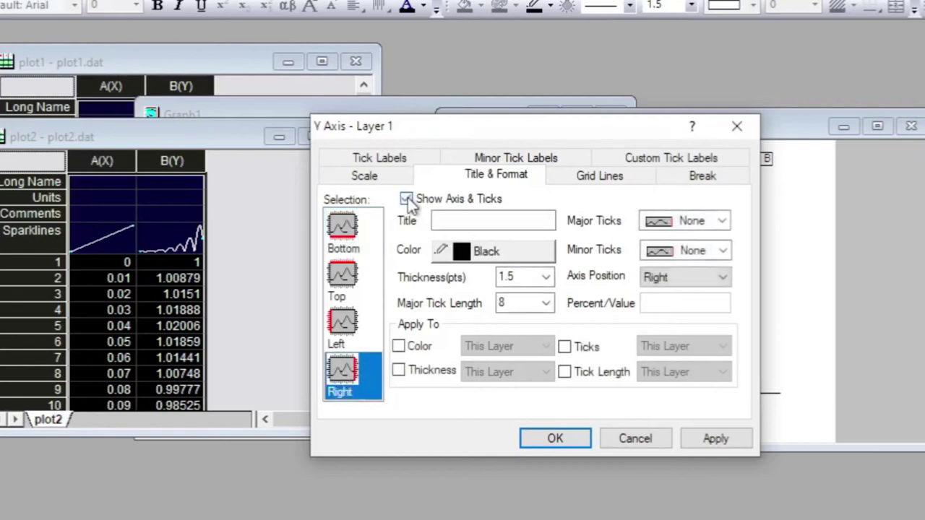
pyautogui.click(722, 222)
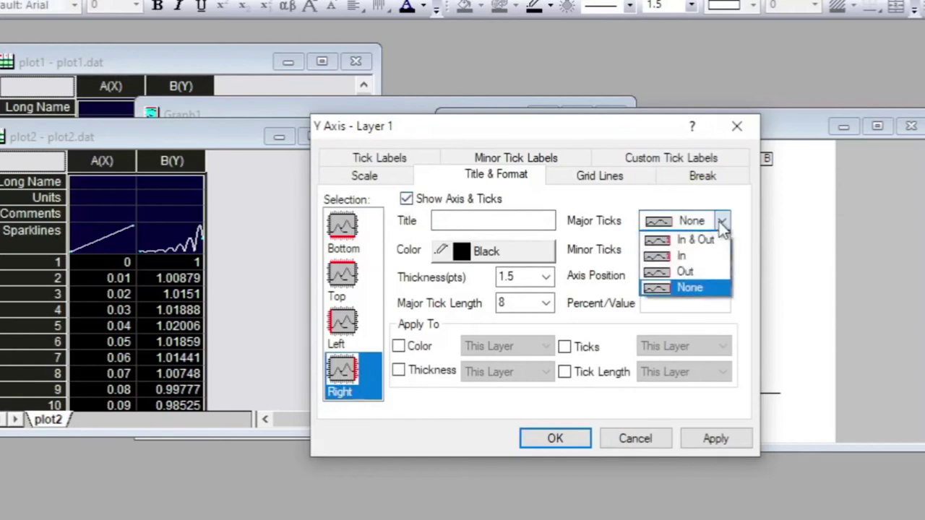
pyautogui.click(687, 269)
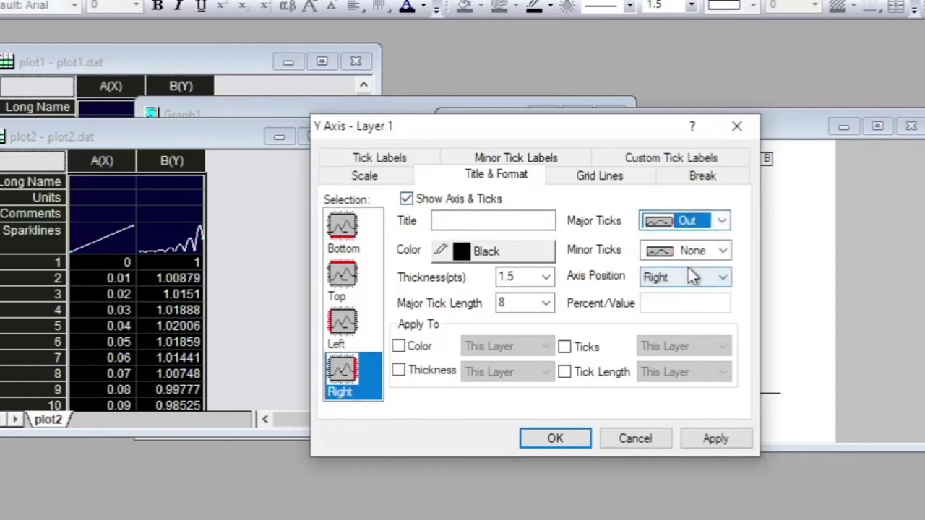
pyautogui.click(723, 251)
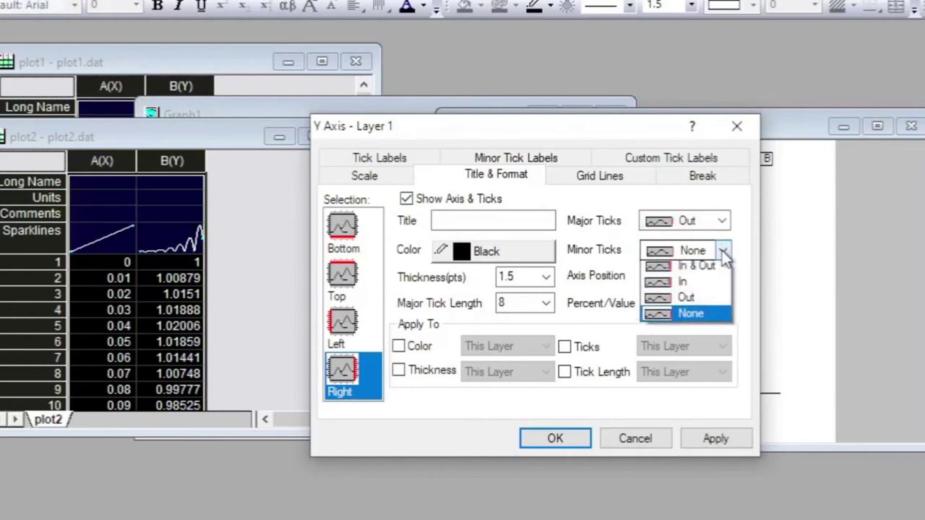
pyautogui.click(691, 307)
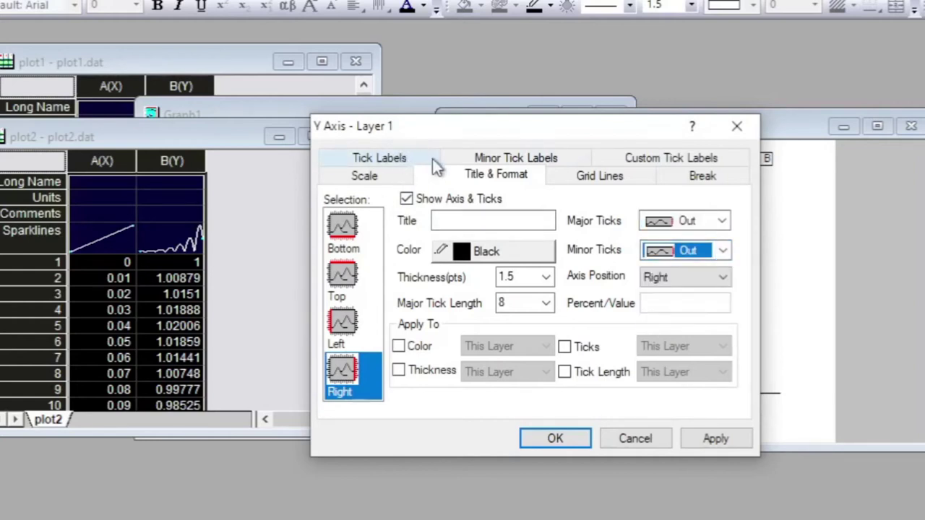
# - Enable major labels on the right axis and disable them on the bottom and left axes
pyautogui.click(521, 155)
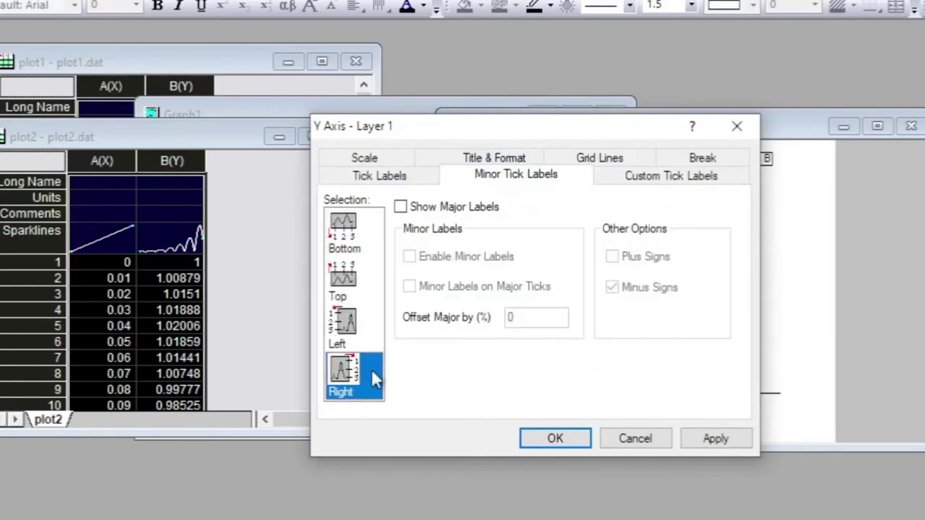
pyautogui.click(400, 207)
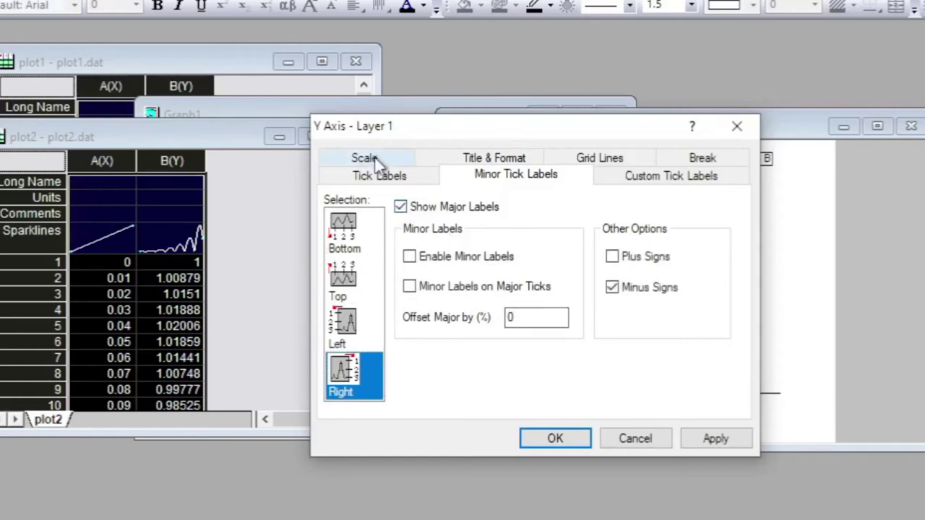
pyautogui.click(515, 164)
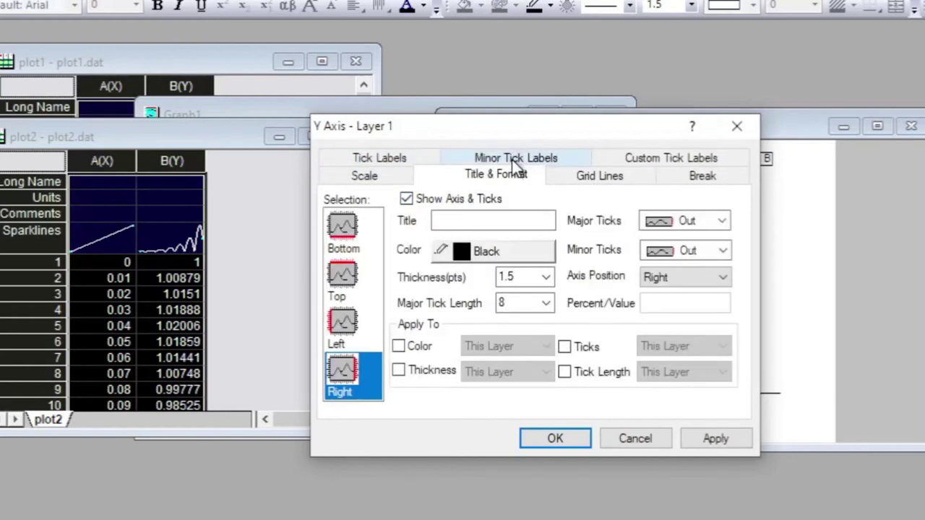
pyautogui.click(344, 238)
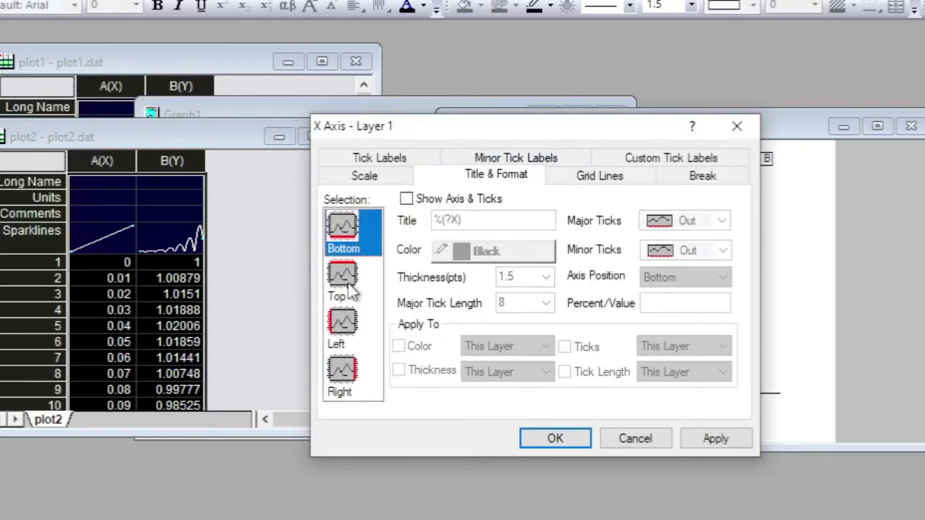
pyautogui.click(400, 163)
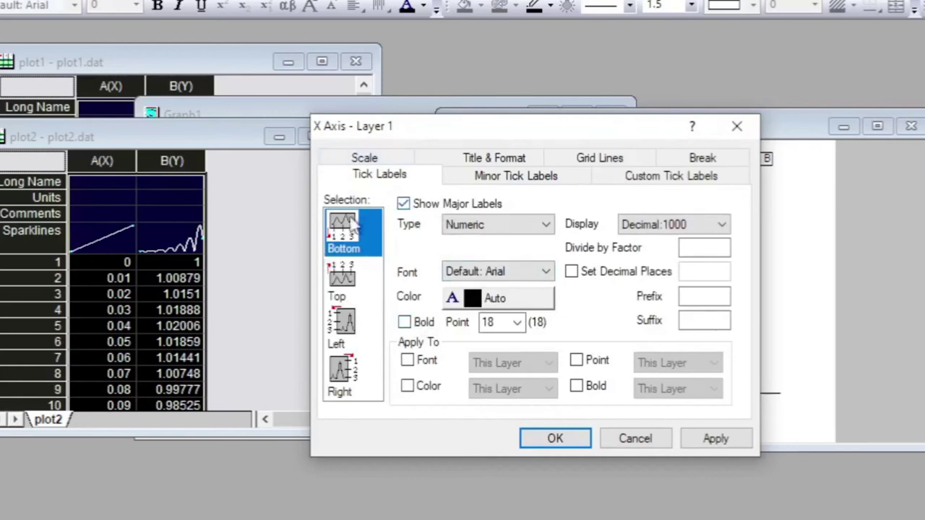
pyautogui.click(403, 204)
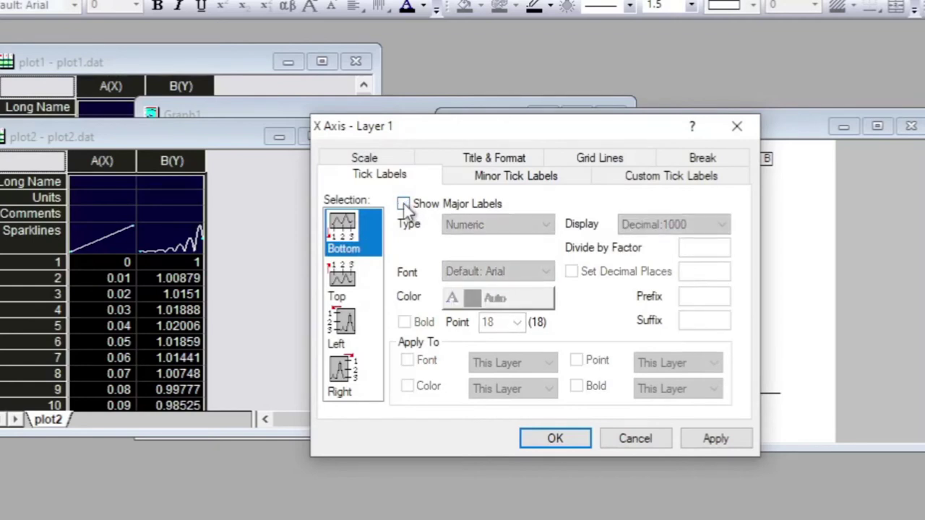
pyautogui.click(347, 326)
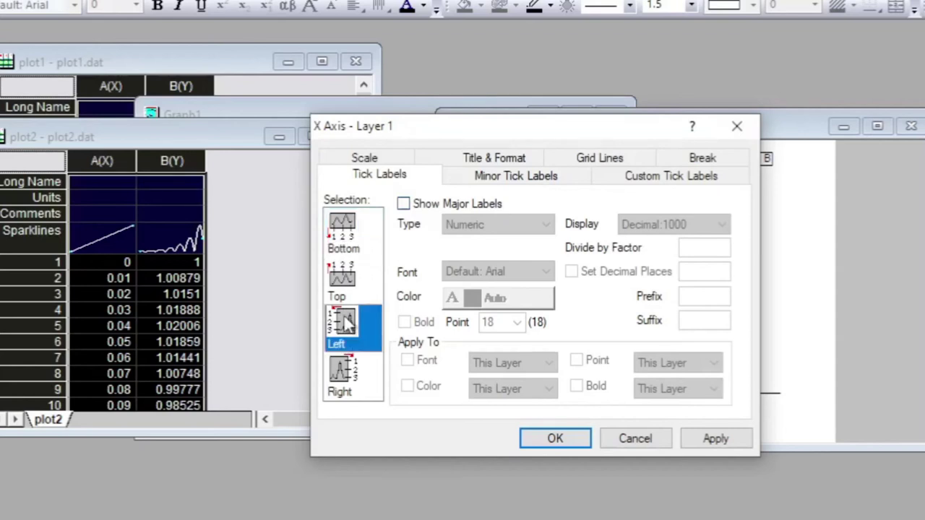
pyautogui.click(403, 204)
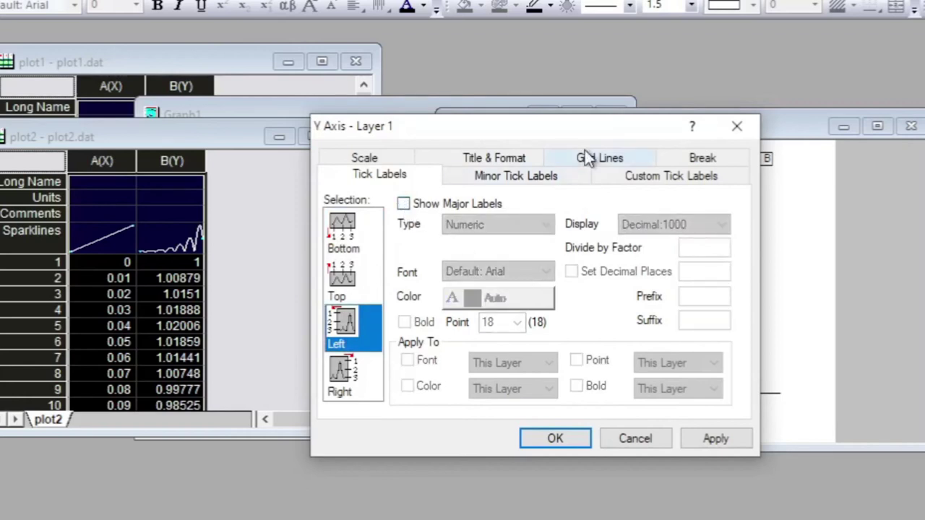
# - Apply the changes, then uncheck Show Axis & Ticks for the left axis and apply
pyautogui.moveTo(589, 127); pyautogui.dragTo(221, 157)
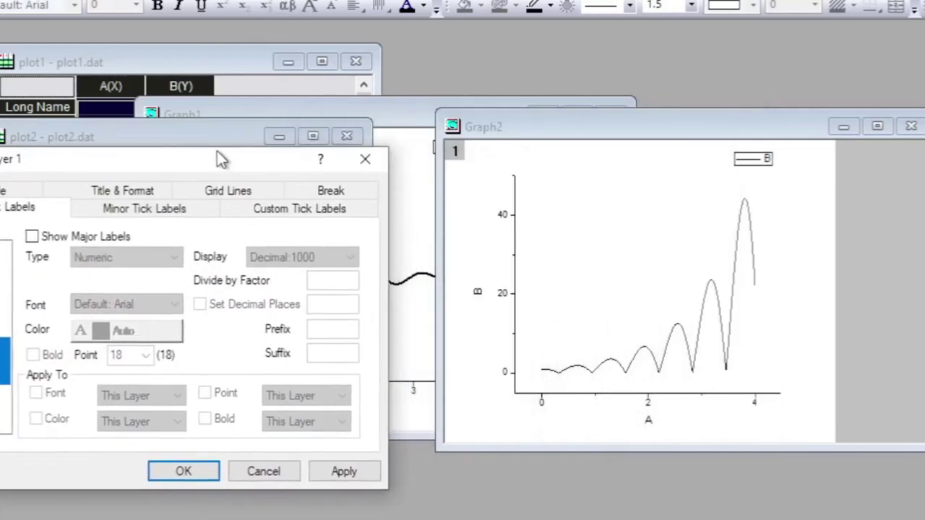
pyautogui.click(335, 472)
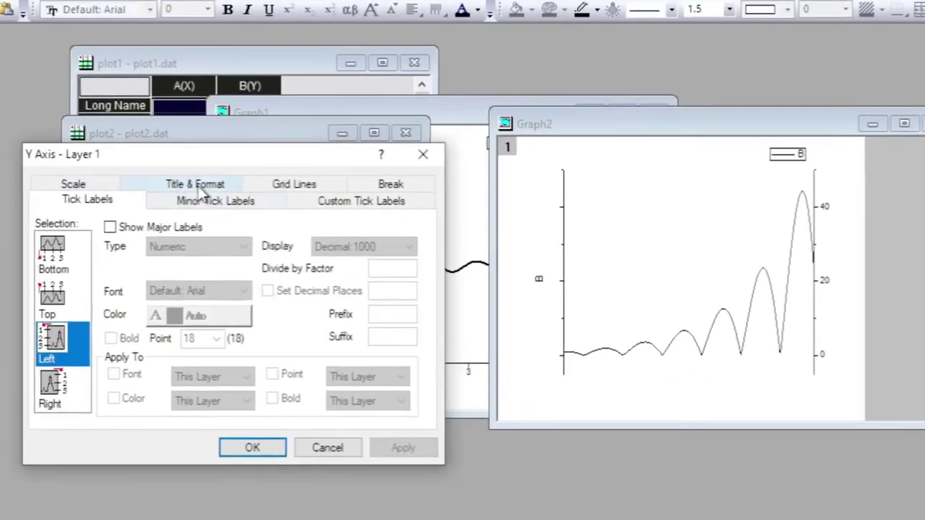
pyautogui.click(192, 186)
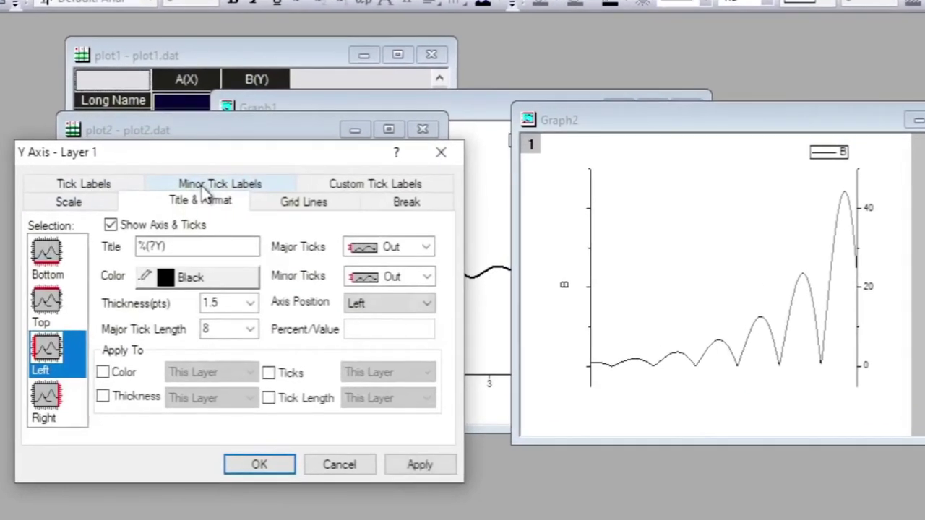
pyautogui.click(111, 225)
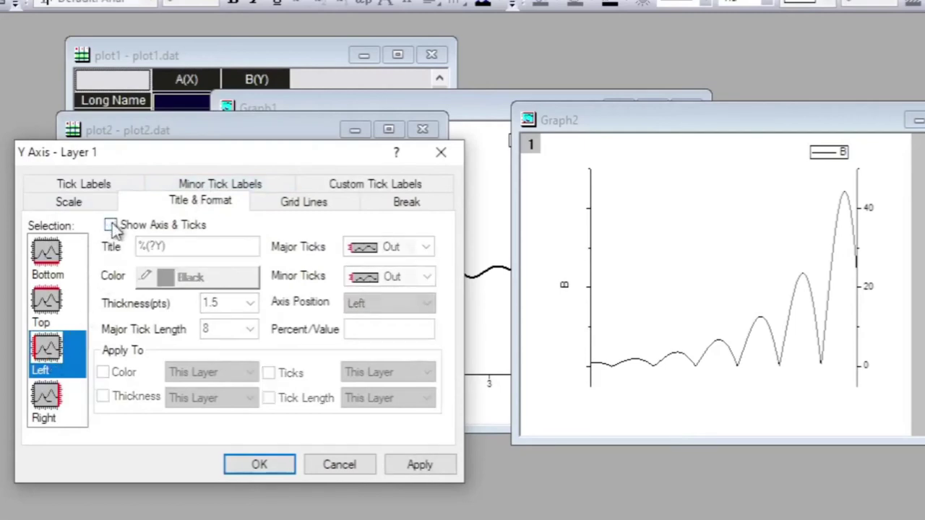
pyautogui.click(421, 464)
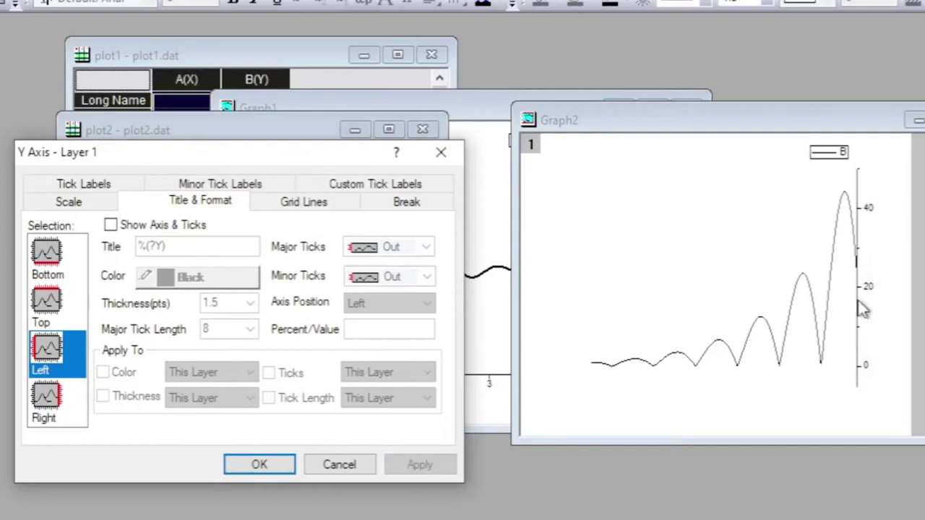
# - Enable minor labels on the right axis so it reads 0–50 in tens, then close
pyautogui.click(237, 186)
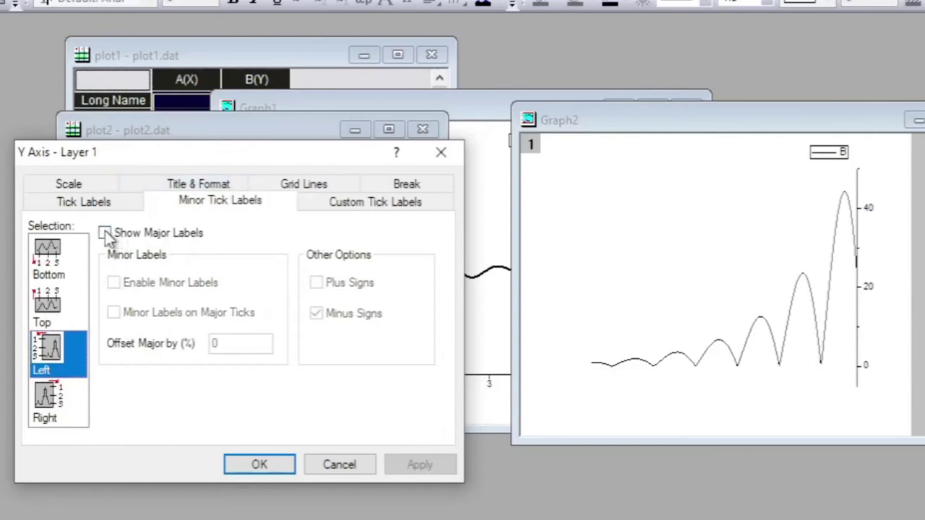
pyautogui.click(60, 393)
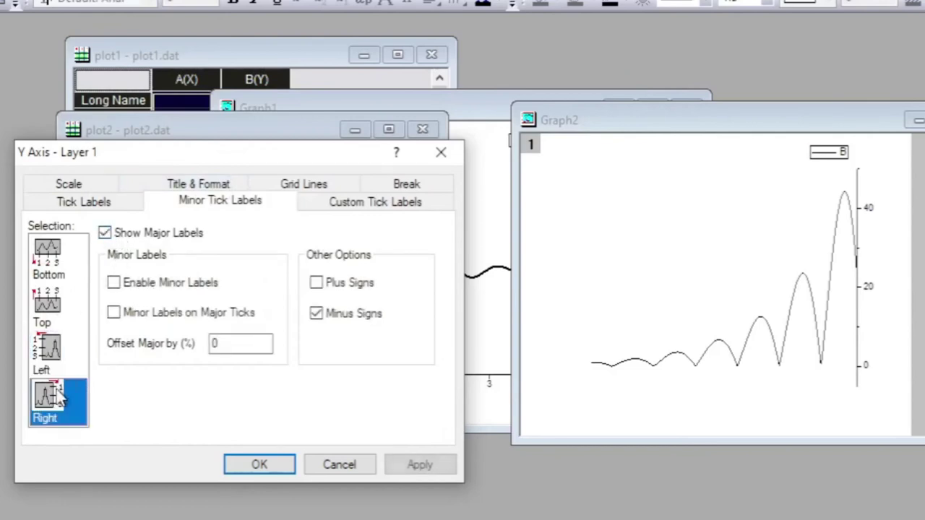
pyautogui.click(112, 283)
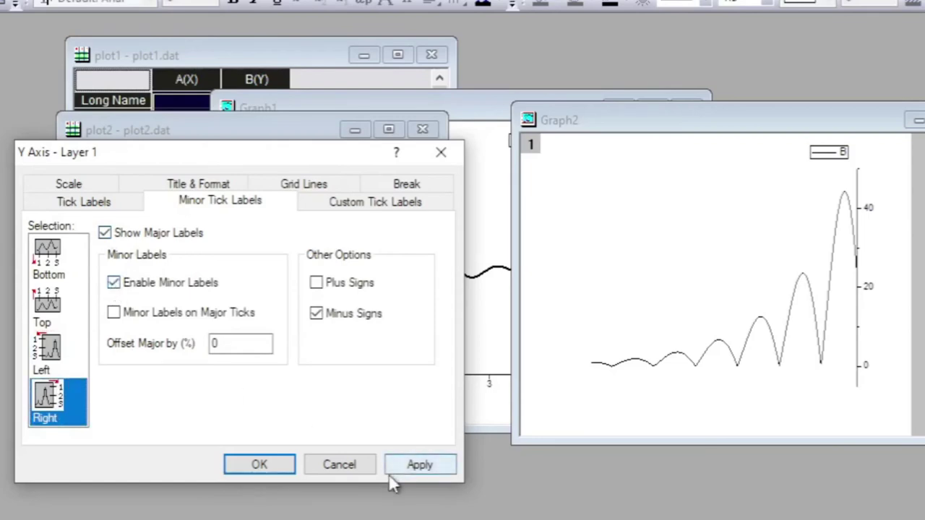
pyautogui.click(434, 467)
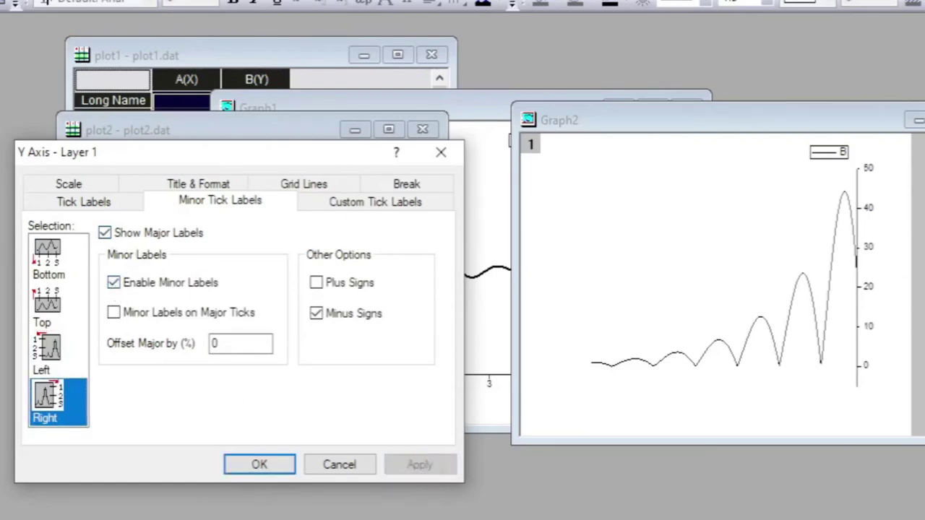
pyautogui.click(259, 467)
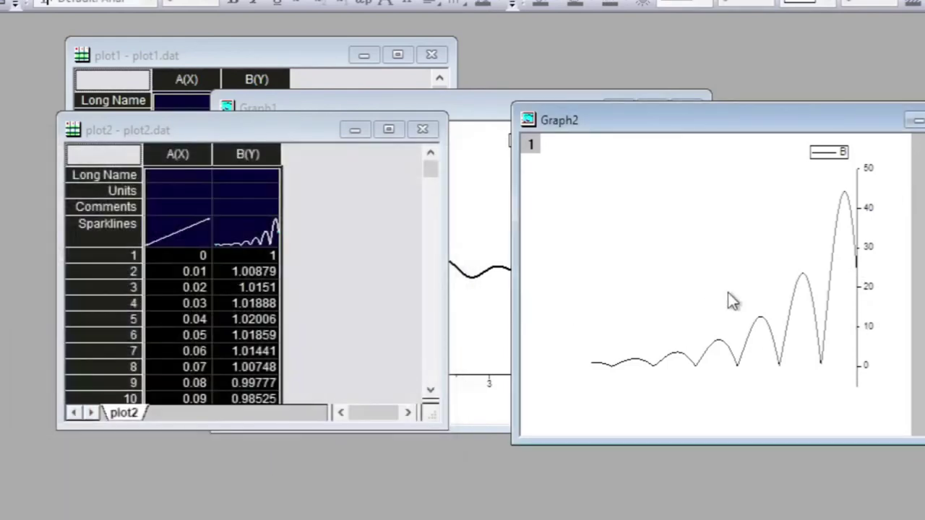
# - Set the right y-axis colour to Red, including its ticks and labels
pyautogui.doubleClick(862, 352)
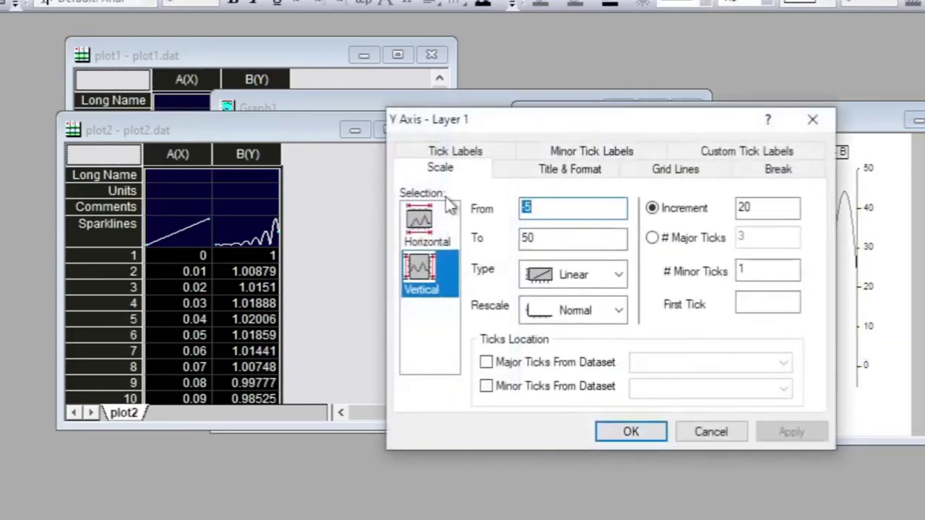
pyautogui.click(587, 171)
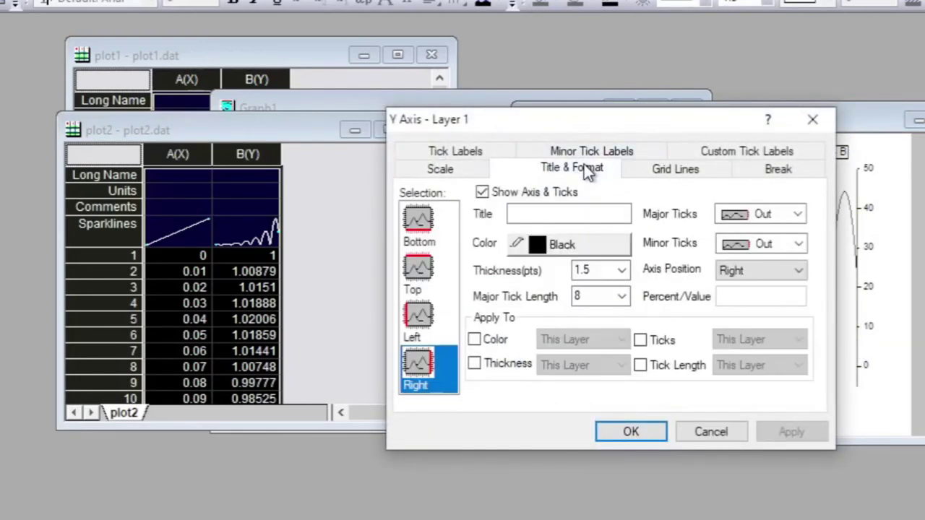
pyautogui.click(574, 242)
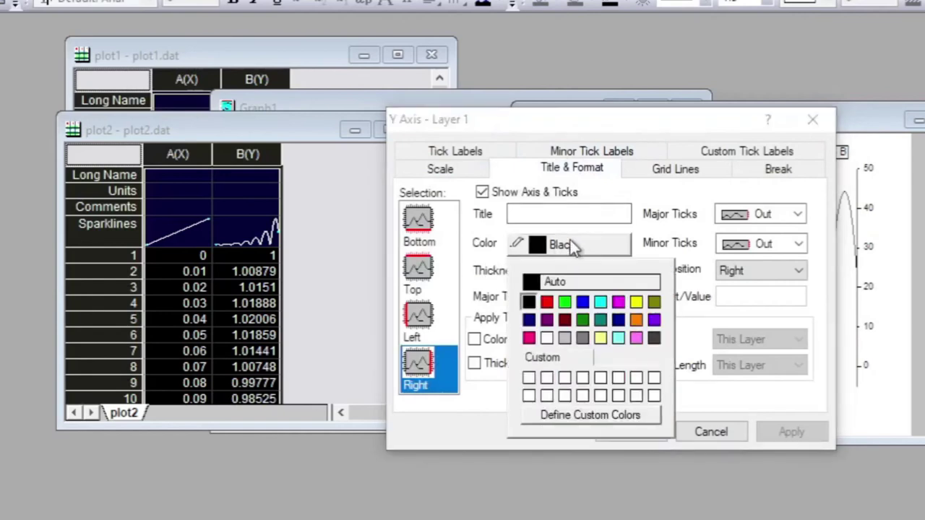
pyautogui.click(548, 302)
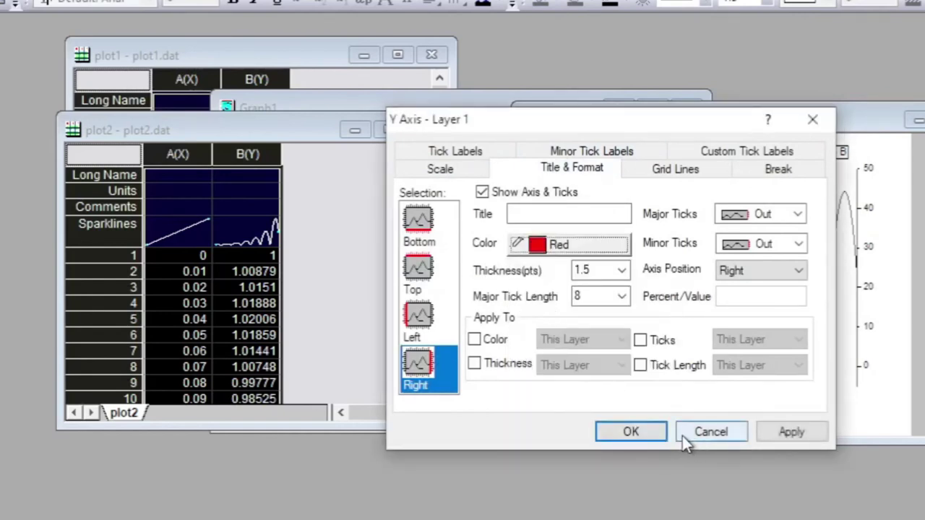
pyautogui.click(808, 433)
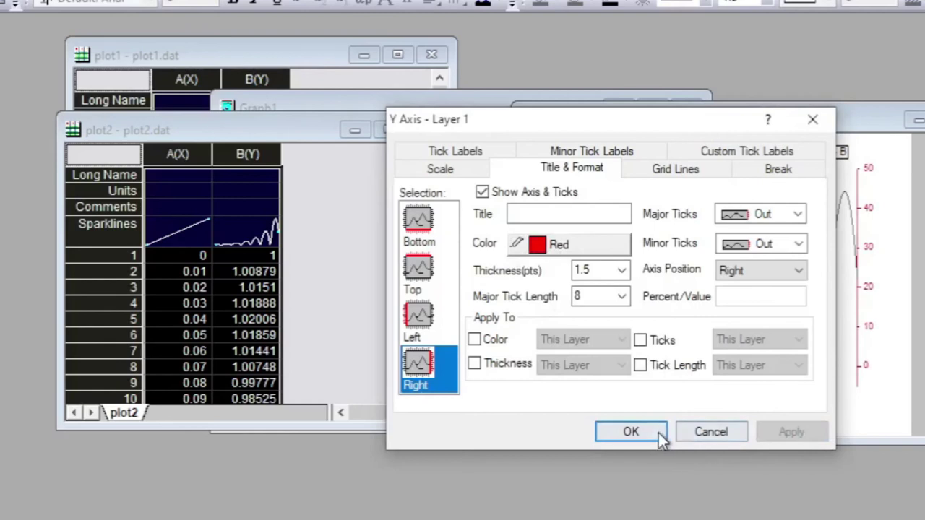
pyautogui.click(631, 432)
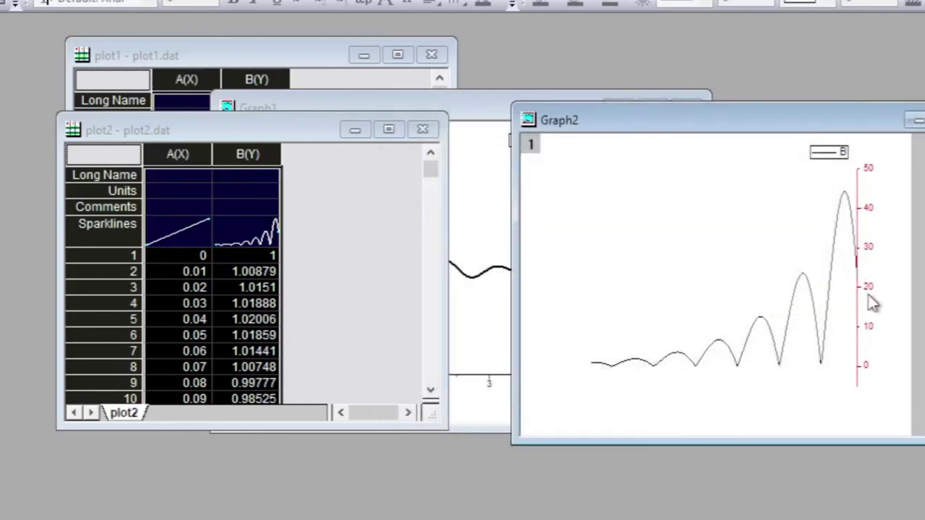
# - Set Graph2's curve to line width 3 and colour 2 Red in Plot Details, and apply
pyautogui.doubleClick(817, 318)
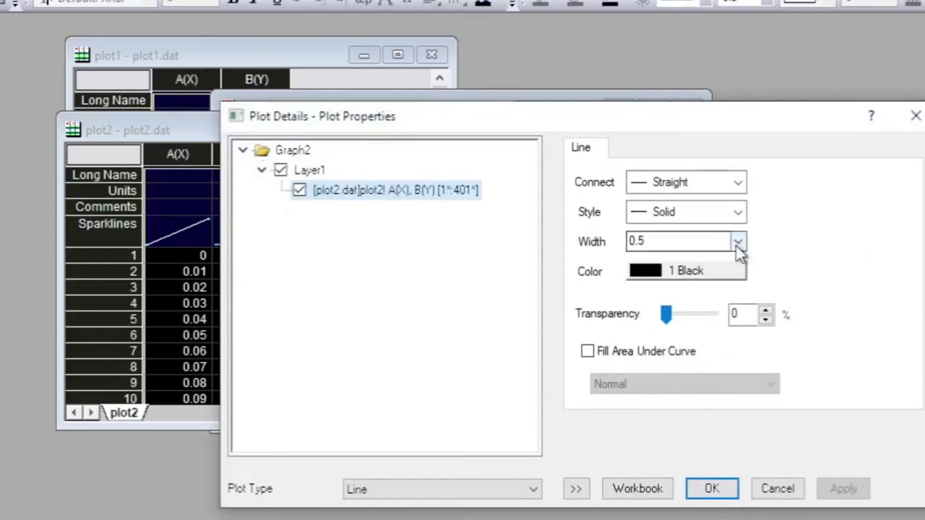
pyautogui.click(737, 243)
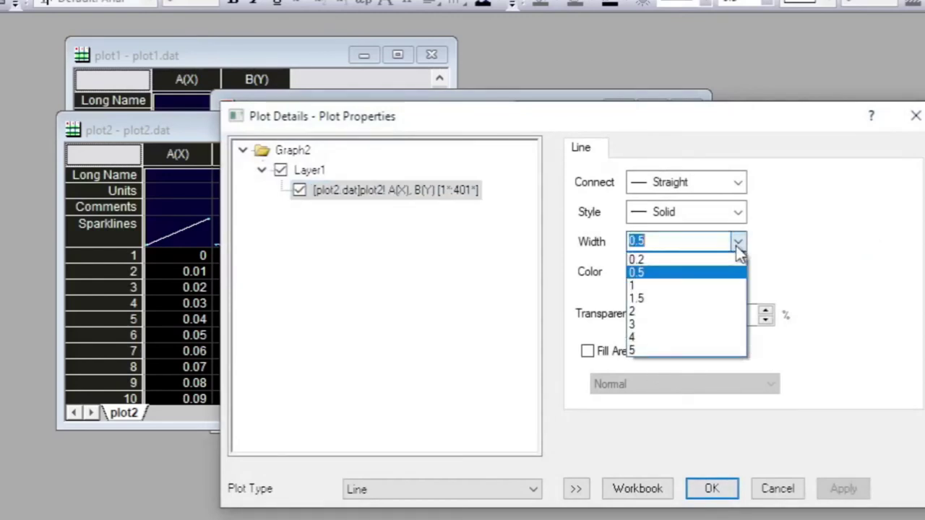
pyautogui.click(656, 326)
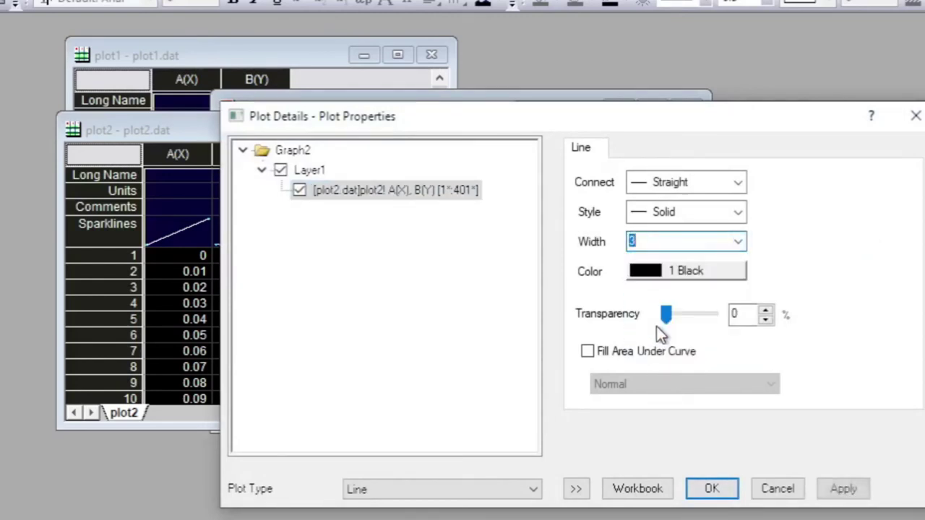
pyautogui.click(730, 267)
pyautogui.moveTo(748, 291)
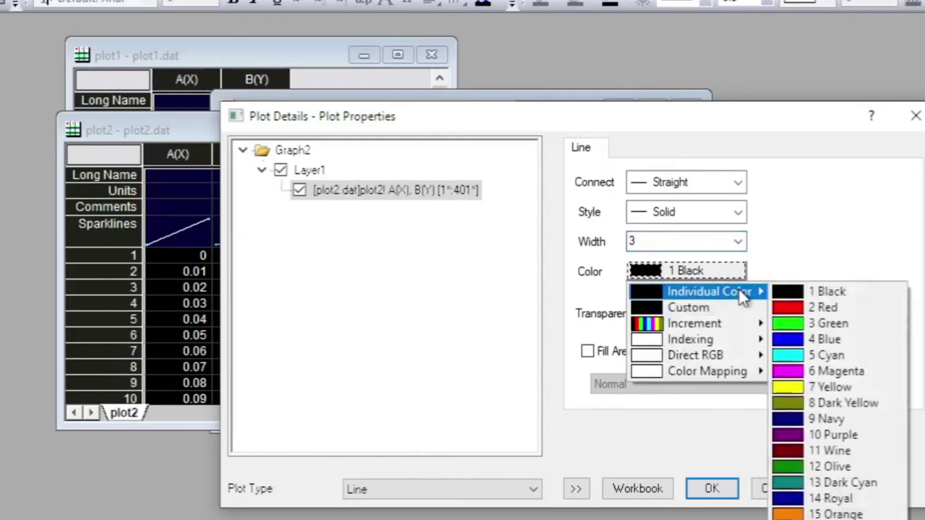
pyautogui.click(801, 308)
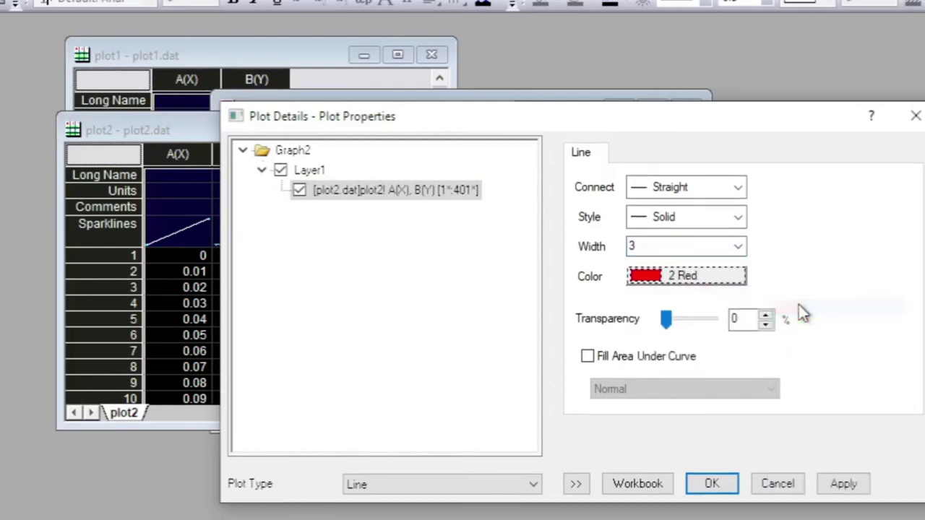
pyautogui.click(845, 485)
# - Close Plot Details and bring Graph1 with the black damped oscillation back to the front
pyautogui.click(710, 485)
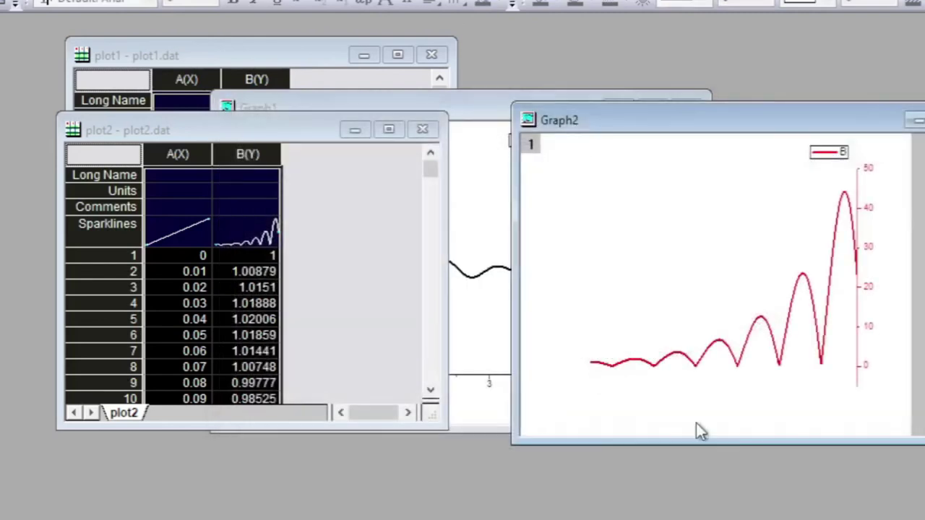
pyautogui.click(846, 336)
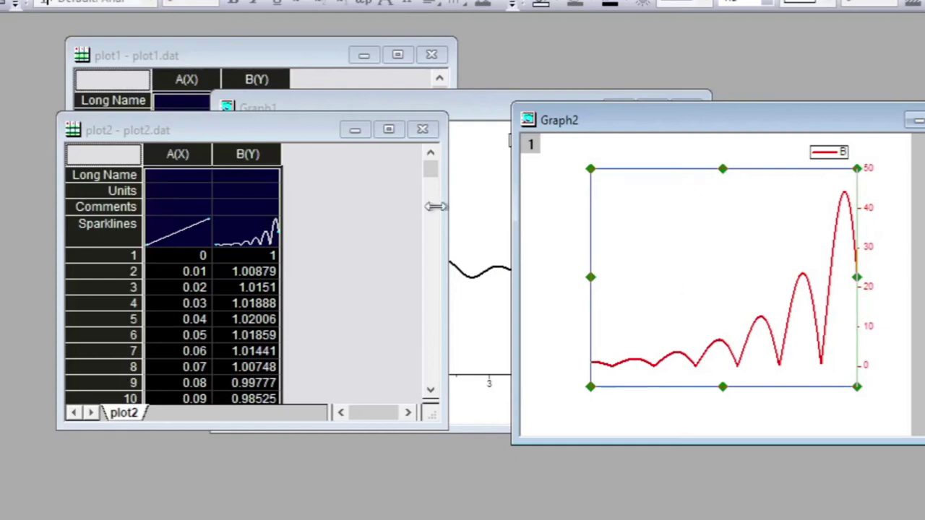
pyautogui.click(494, 108)
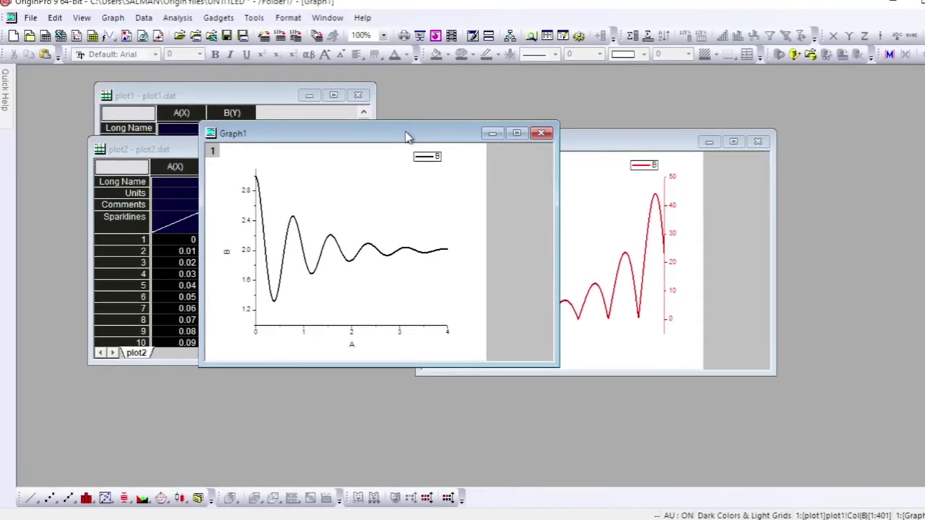
# - Maximize Graph1 and drag Graph2's red-curve layer onto it as an overlay with the 0–50 right axis
pyautogui.doubleClick(506, 110)
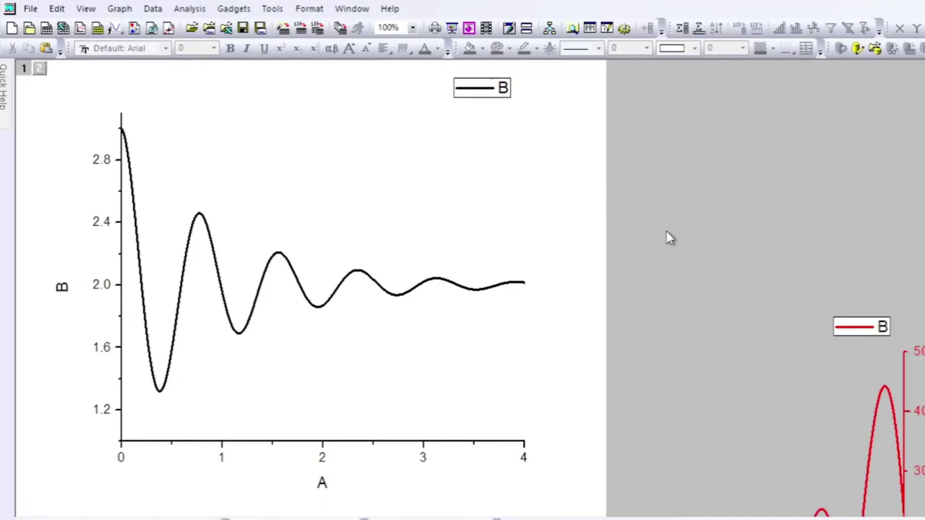
pyautogui.click(848, 434)
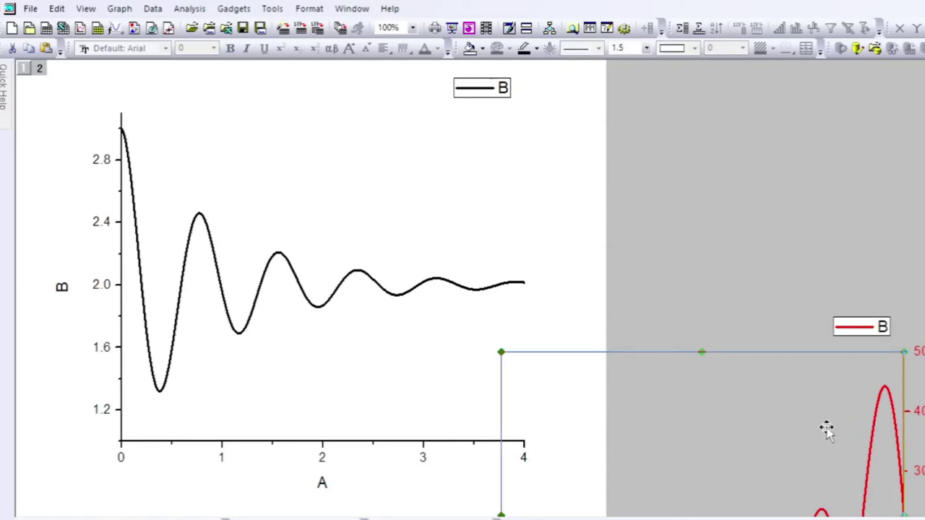
pyautogui.click(827, 430)
pyautogui.moveTo(827, 429); pyautogui.dragTo(446, 187)
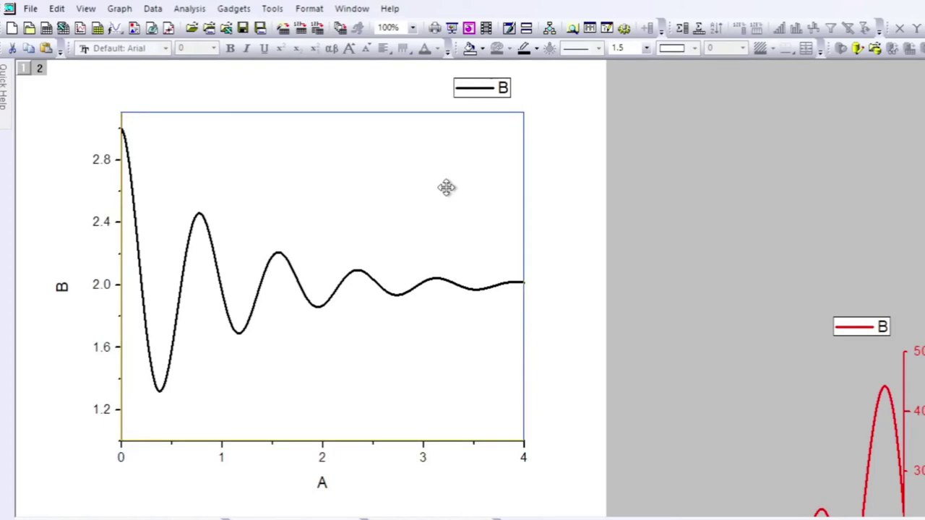
pyautogui.moveTo(446, 188); pyautogui.dragTo(446, 188)
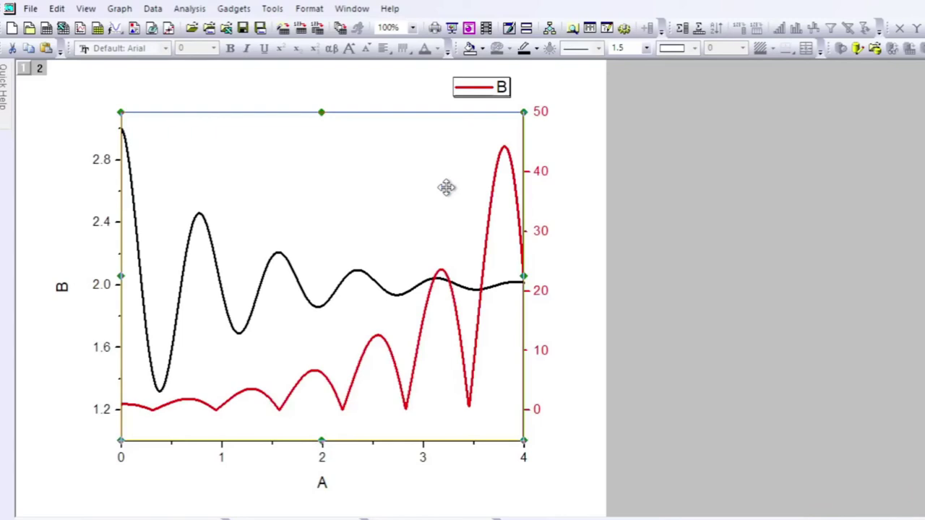
# - Turn on the Opposite additional line in the X Axis Grid Lines settings to box the plot's top edge
pyautogui.click(587, 258)
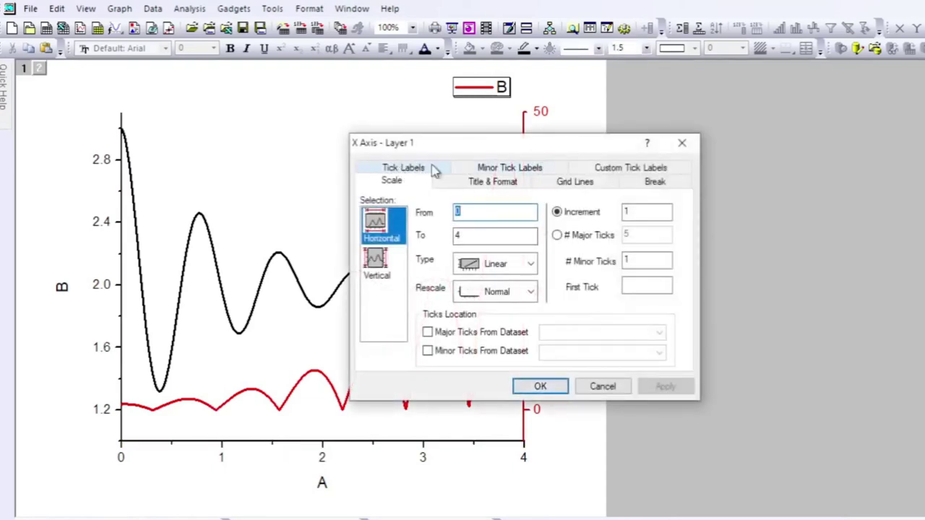
pyautogui.click(494, 181)
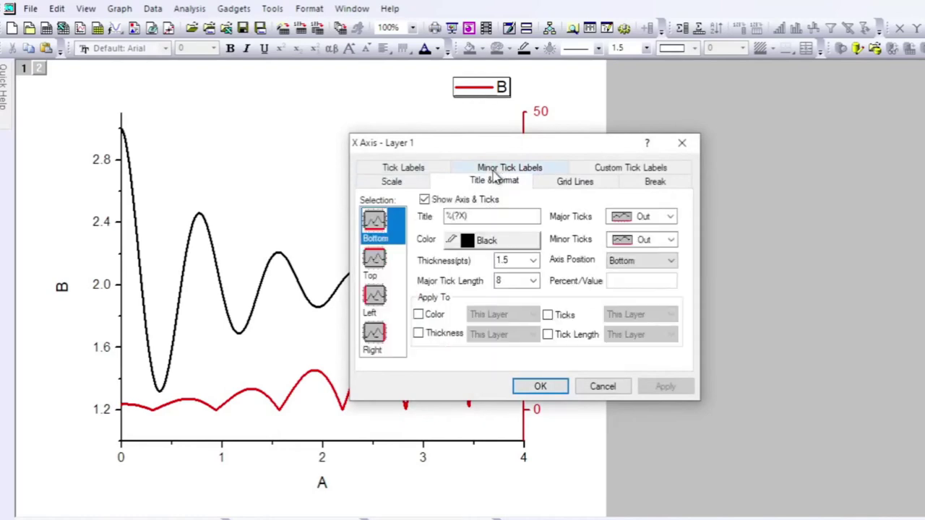
pyautogui.click(501, 168)
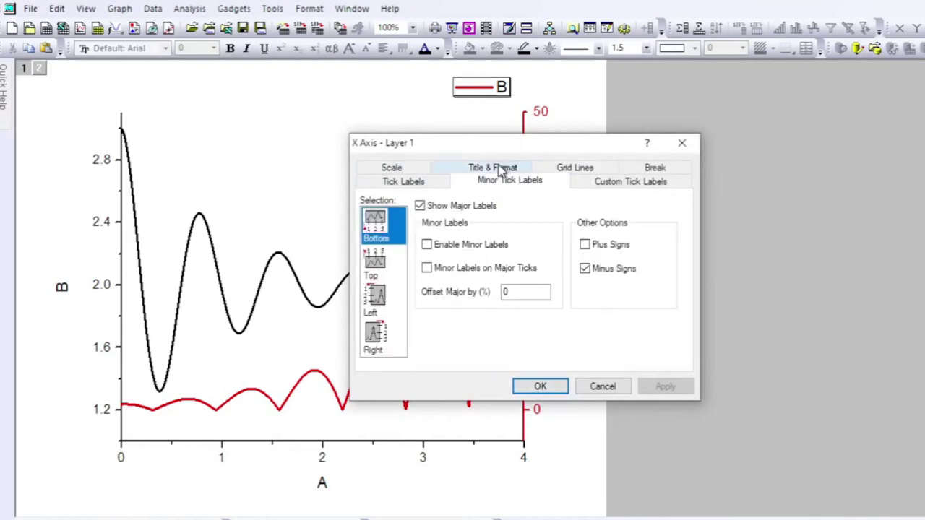
pyautogui.click(571, 168)
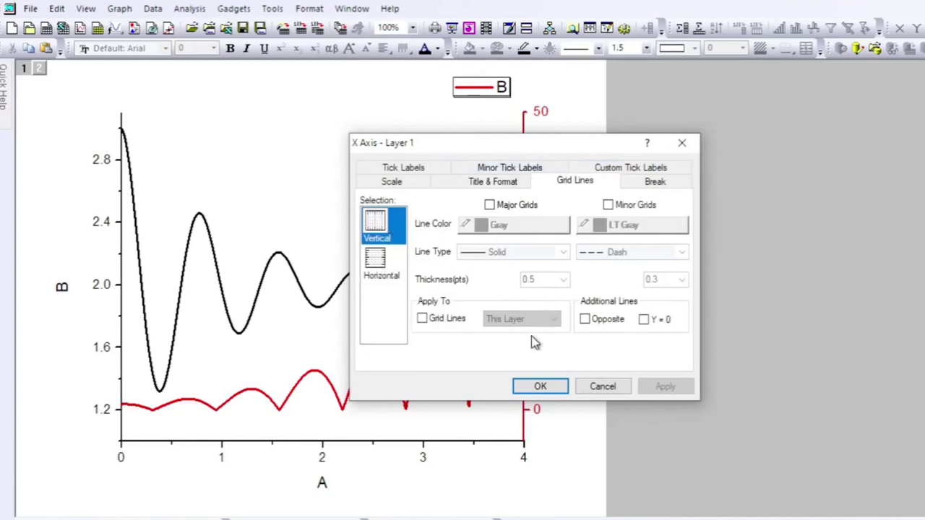
pyautogui.click(586, 320)
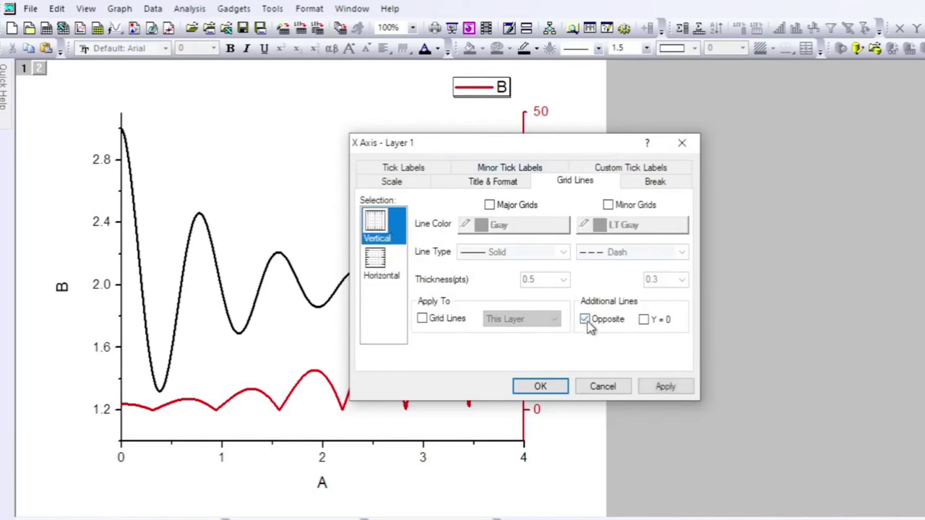
pyautogui.click(657, 387)
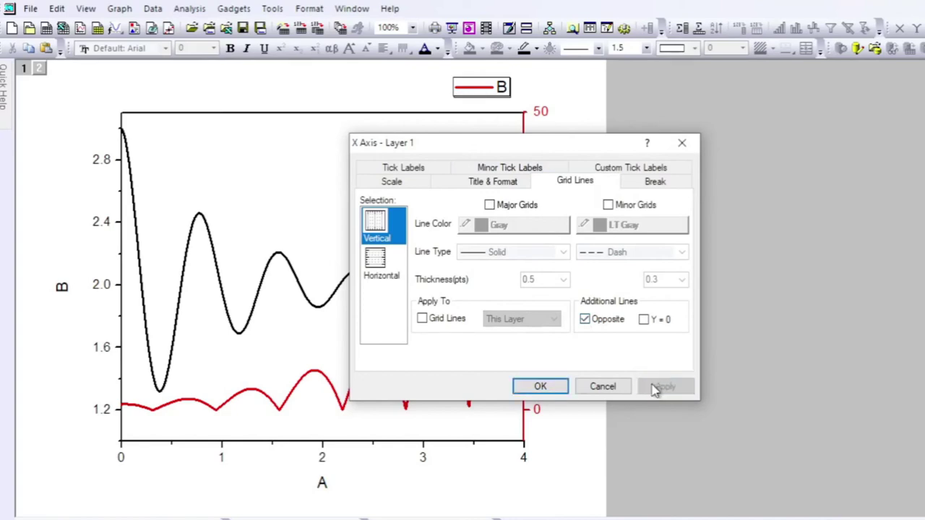
pyautogui.click(538, 385)
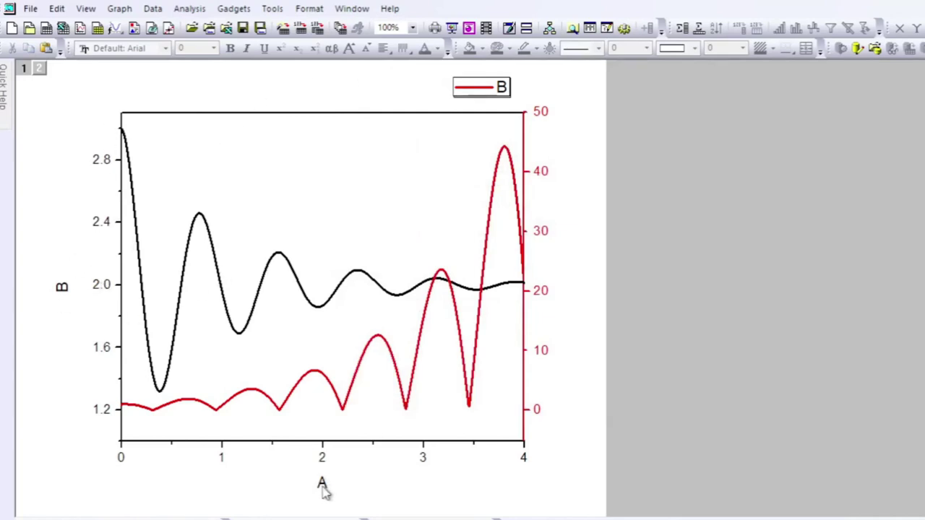
# - Replace the x-axis title %(?X) with 'x'
pyautogui.doubleClick(324, 484)
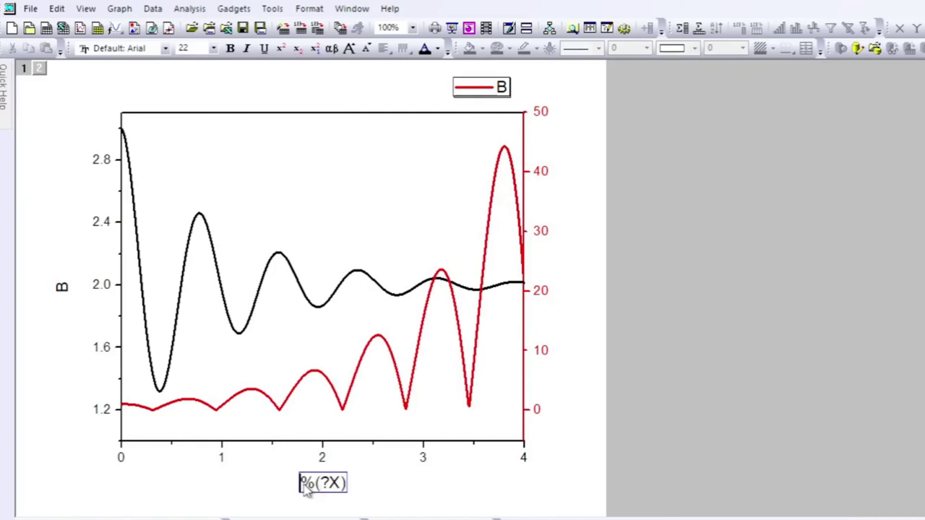
pyautogui.moveTo(307, 489); pyautogui.dragTo(348, 491)
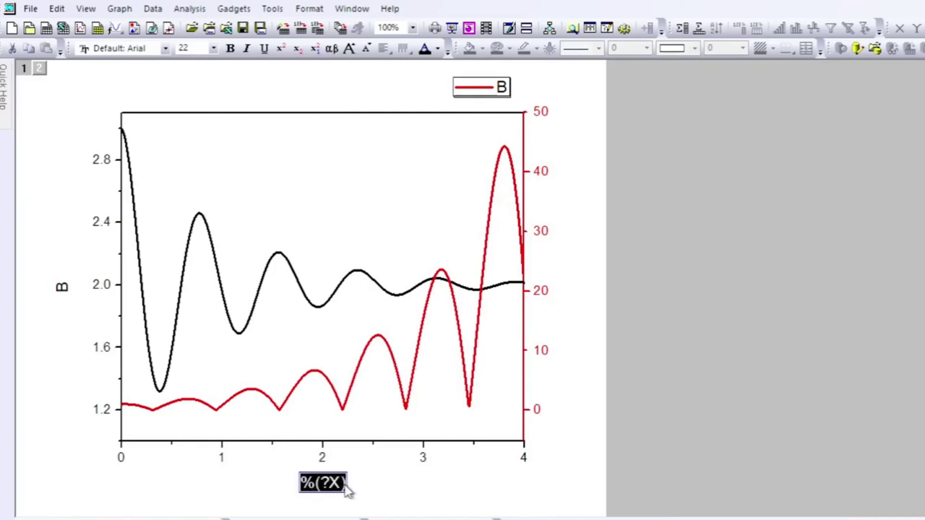
pyautogui.write('x')
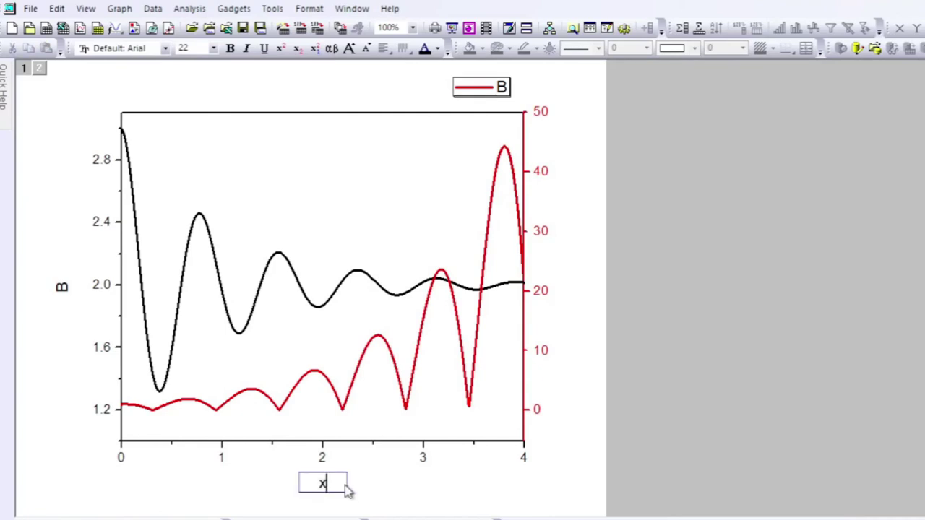
pyautogui.click(368, 489)
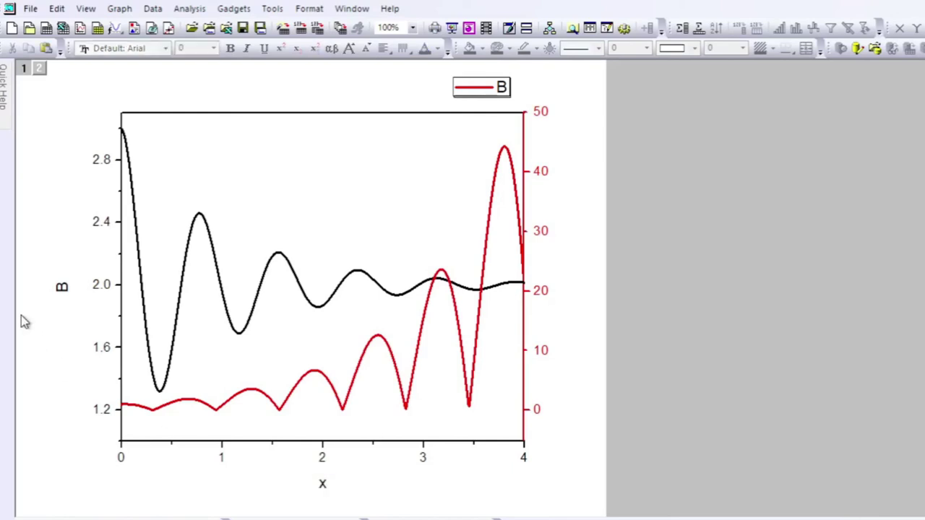
# - Replace the y-axis title %(?Y) with 'f(x)'
pyautogui.doubleClick(64, 292)
pyautogui.moveTo(44, 294); pyautogui.dragTo(86, 291)
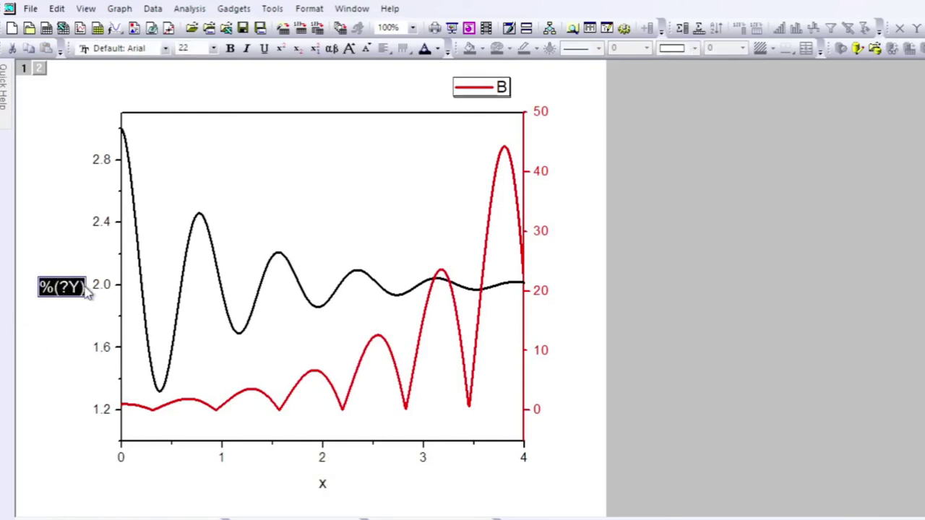
pyautogui.write('f')
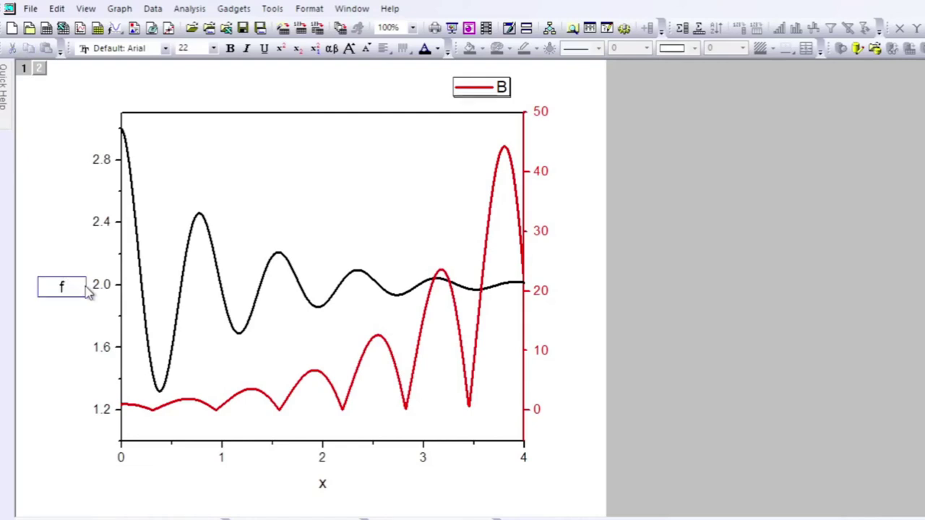
pyautogui.write('(x)')
# - Move the black legend inside the plot near x=1.5 and stack the red legend just below it
pyautogui.click(281, 200)
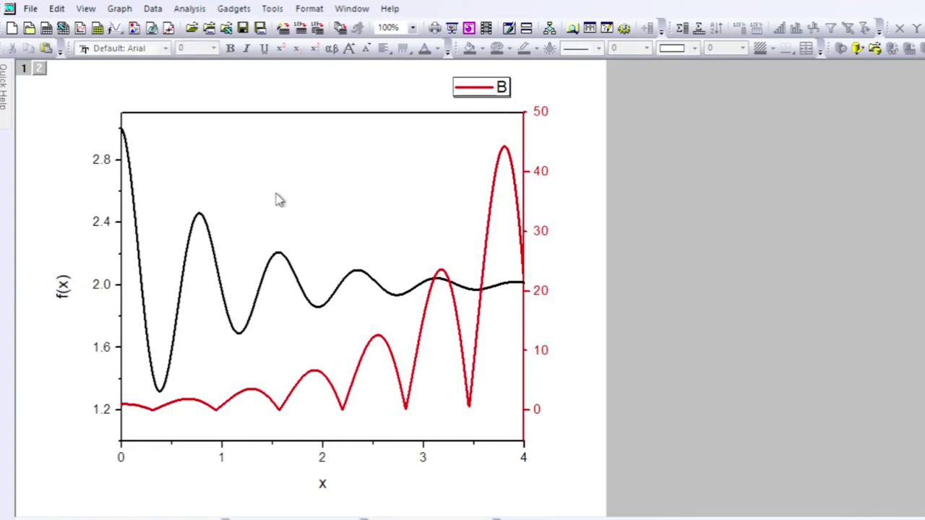
pyautogui.click(506, 88)
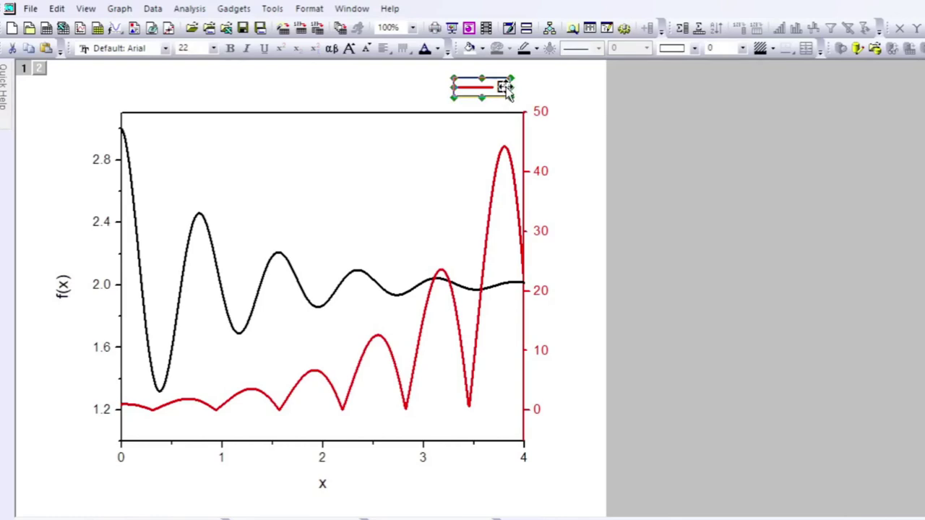
pyautogui.moveTo(506, 89); pyautogui.dragTo(310, 180)
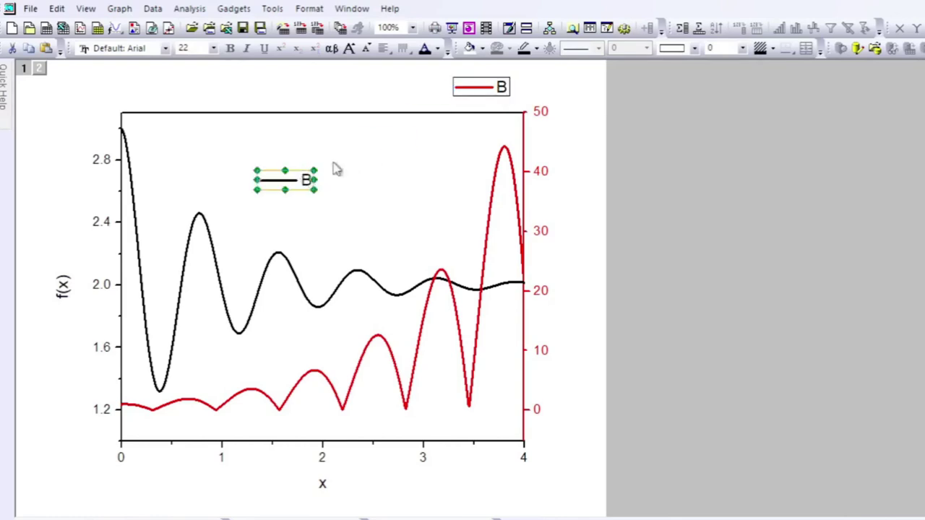
pyautogui.click(506, 88)
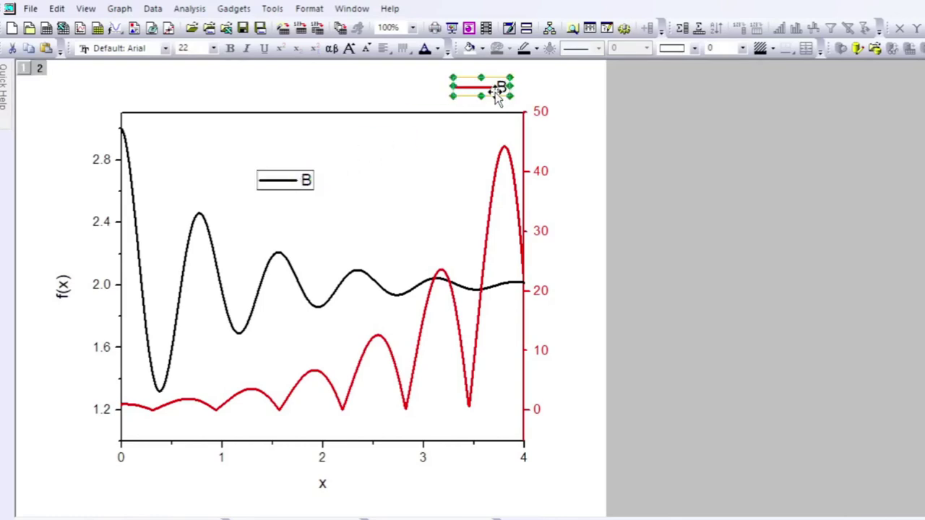
pyautogui.moveTo(502, 90); pyautogui.dragTo(298, 205)
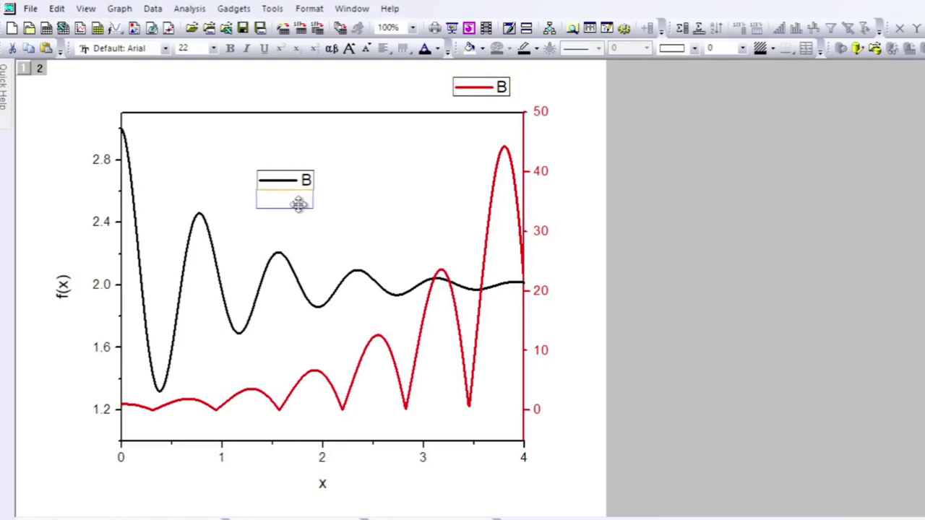
pyautogui.moveTo(299, 204); pyautogui.dragTo(300, 205)
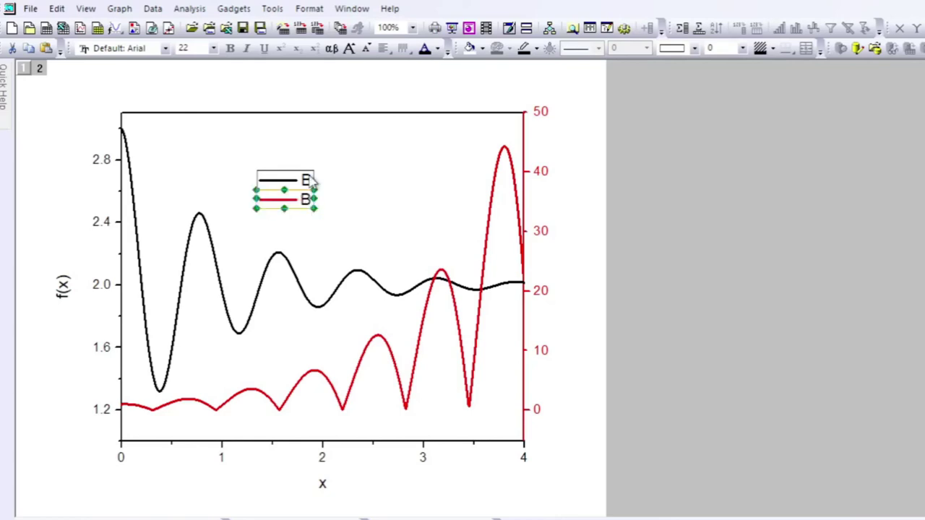
# - Relabel the black curve's legend entry from %(1) to 'A'
pyautogui.doubleClick(309, 180)
pyautogui.moveTo(307, 182); pyautogui.dragTo(337, 184)
pyautogui.write('A')
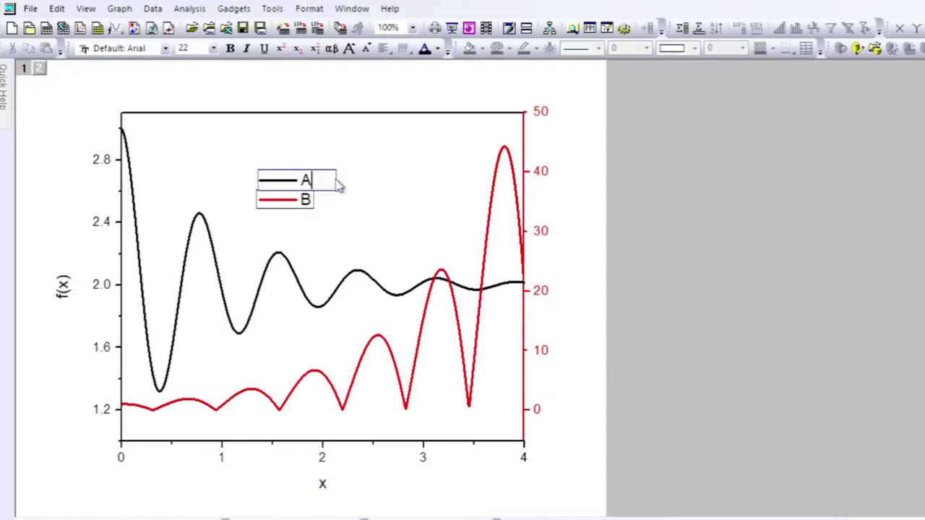
pyautogui.click(386, 185)
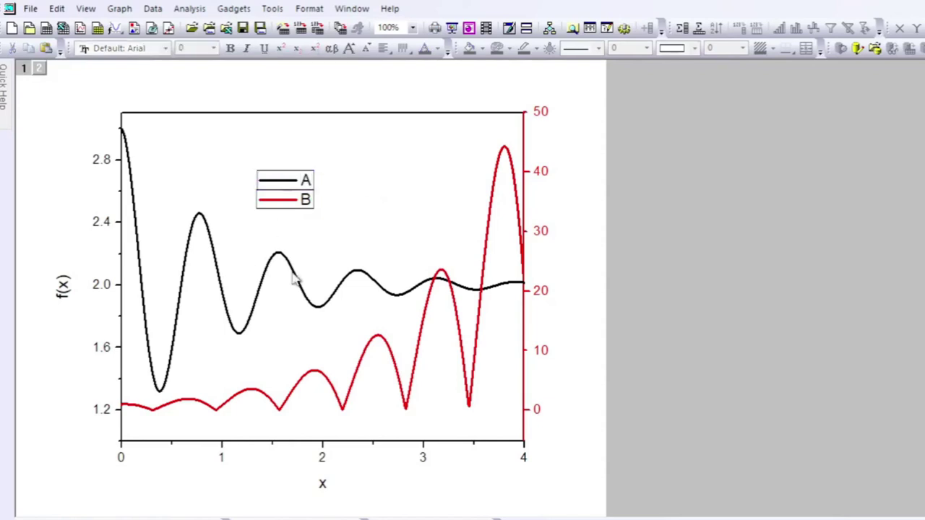